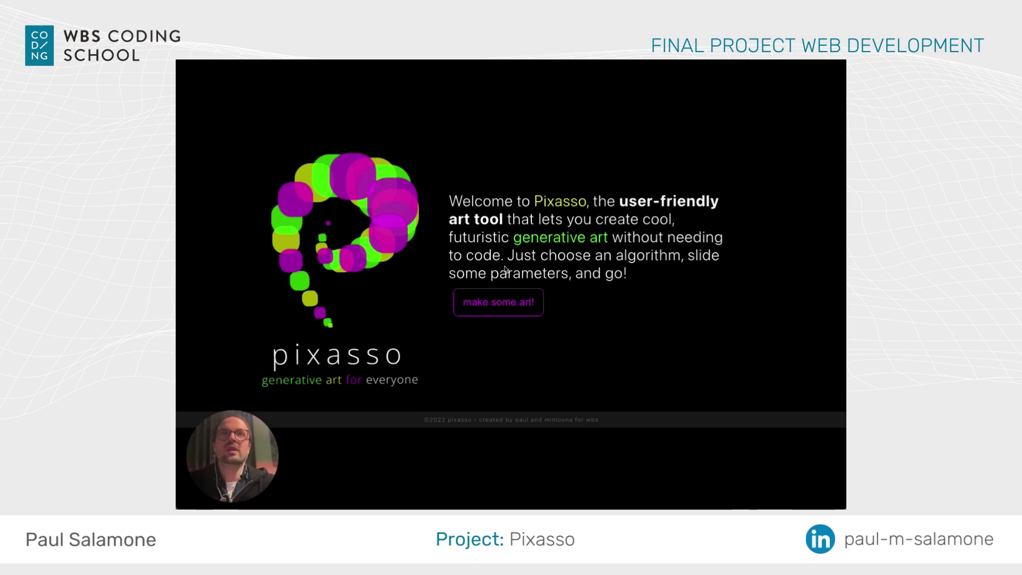
- Advance the generative art deck through the definition, examples, social media, PROBLEM and code slides to Result
key("ctrl+Tab")
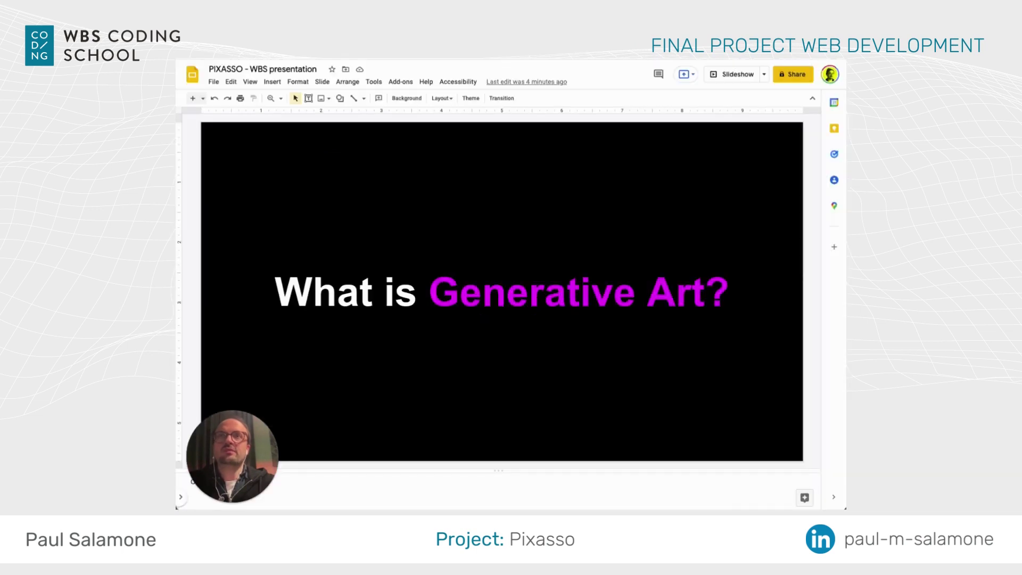
key("Down")
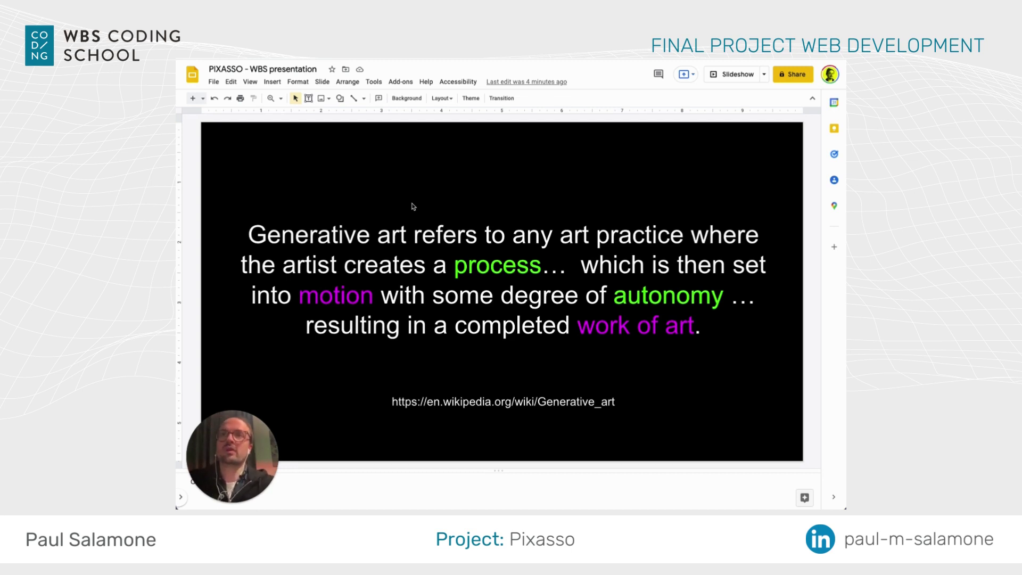
key("Down")
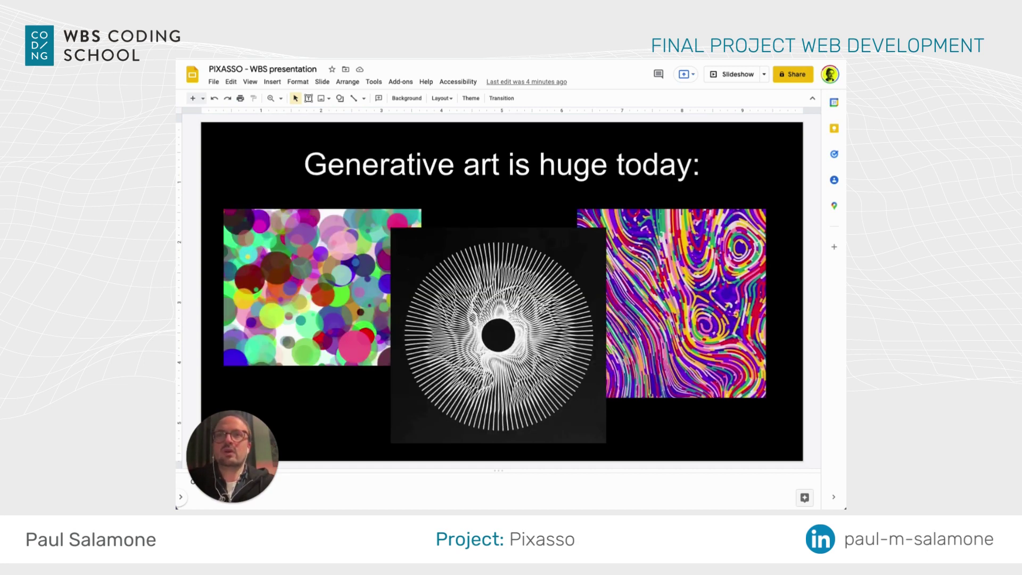
key("Down")
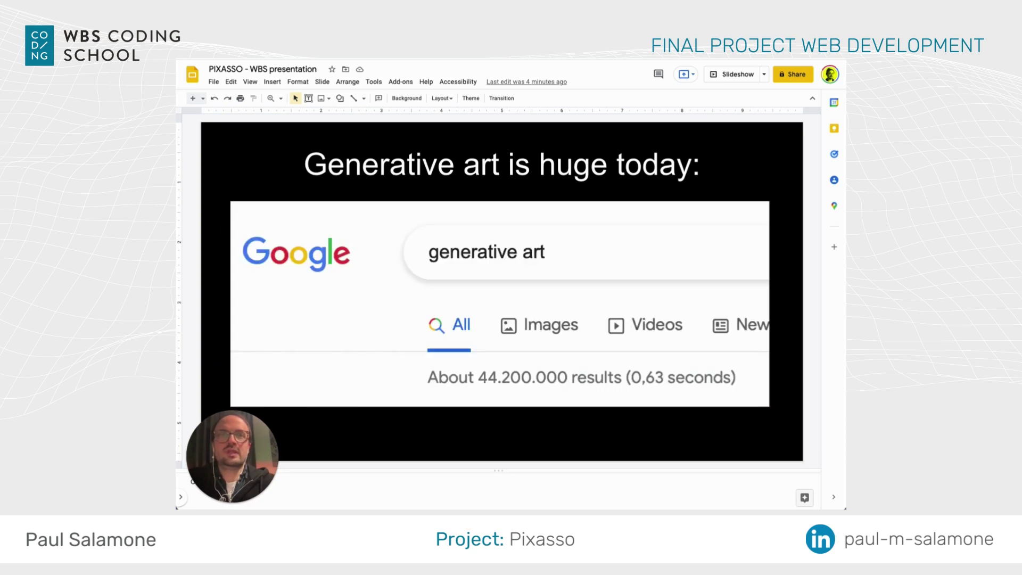
key("Down")
key("Down")
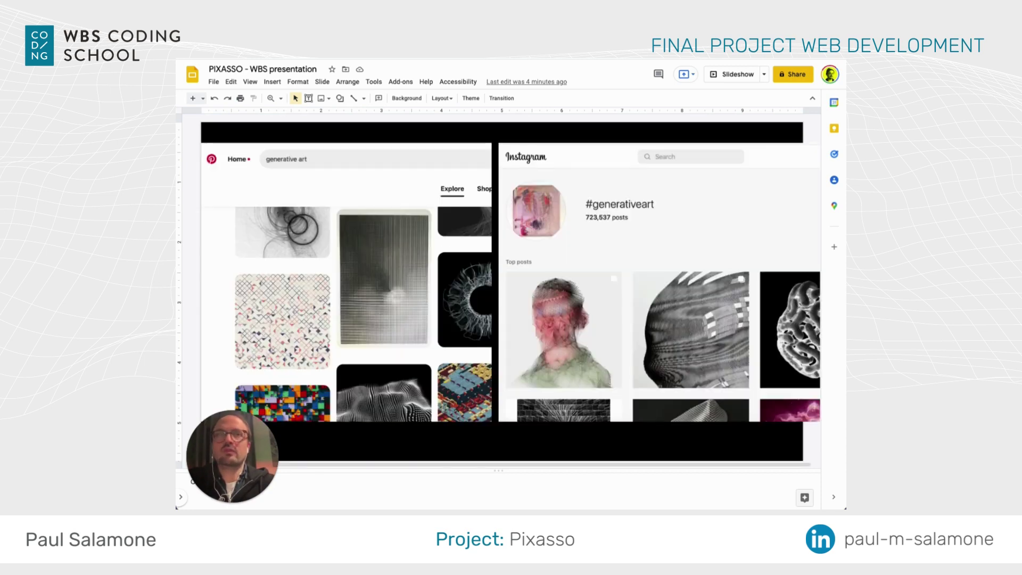
key("Up")
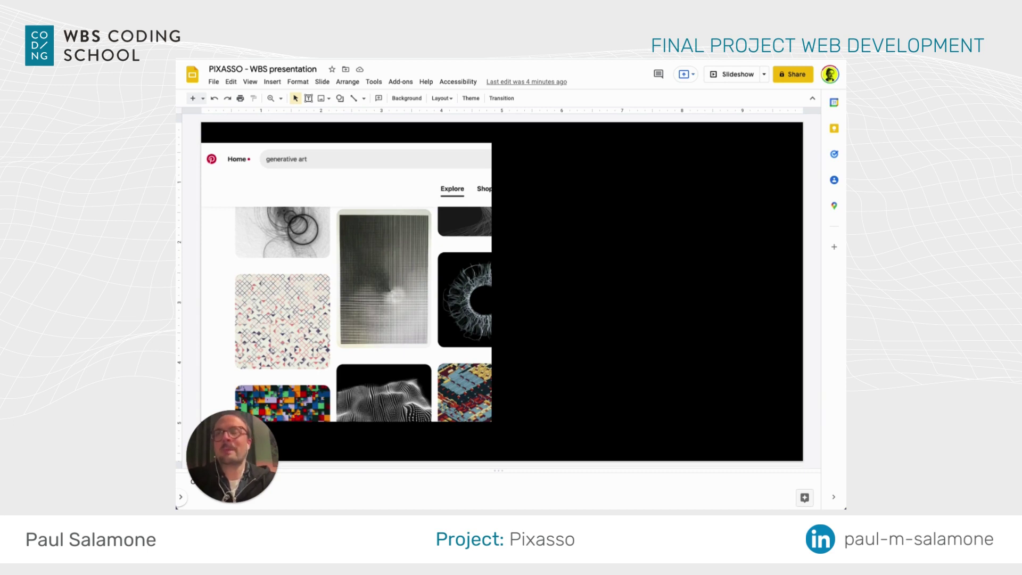
key("Down")
key("Down")
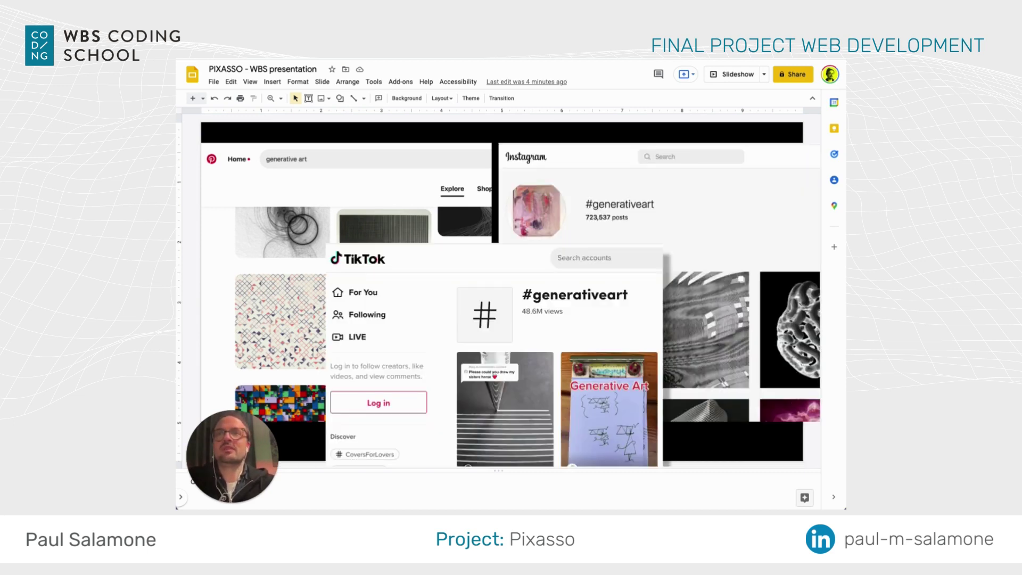
key("Down")
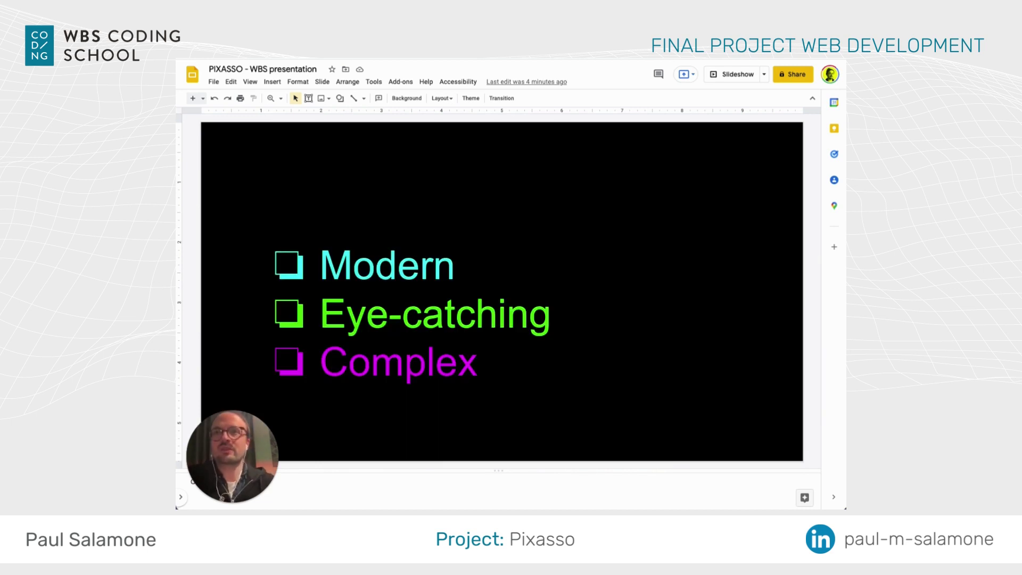
key("Down")
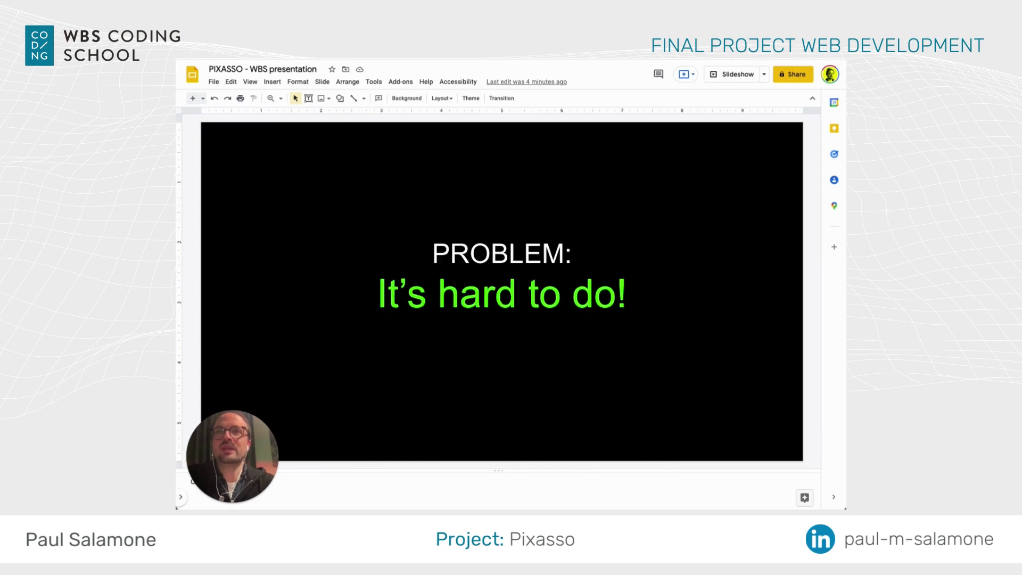
key("Down")
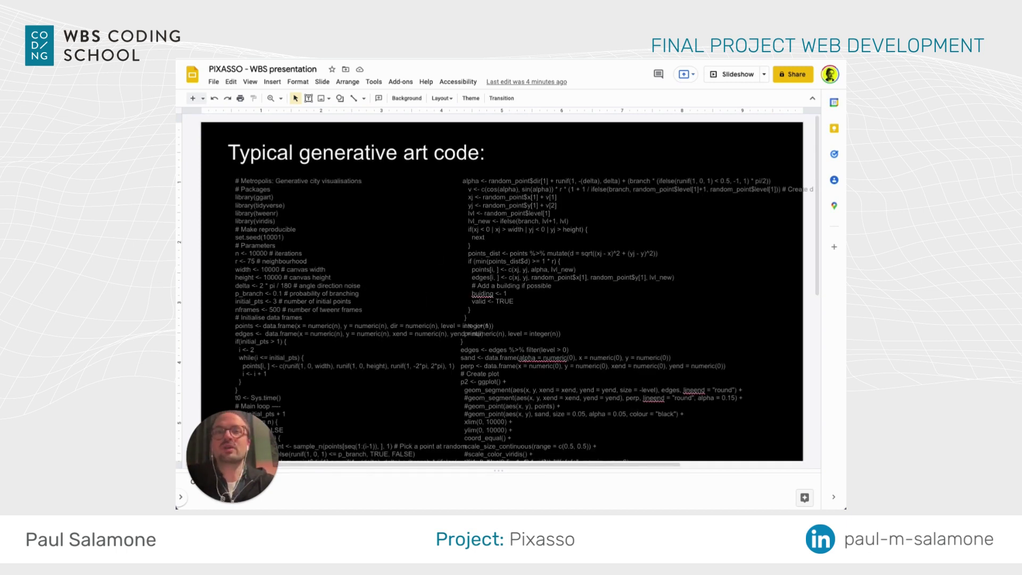
key("Down")
key("Down")
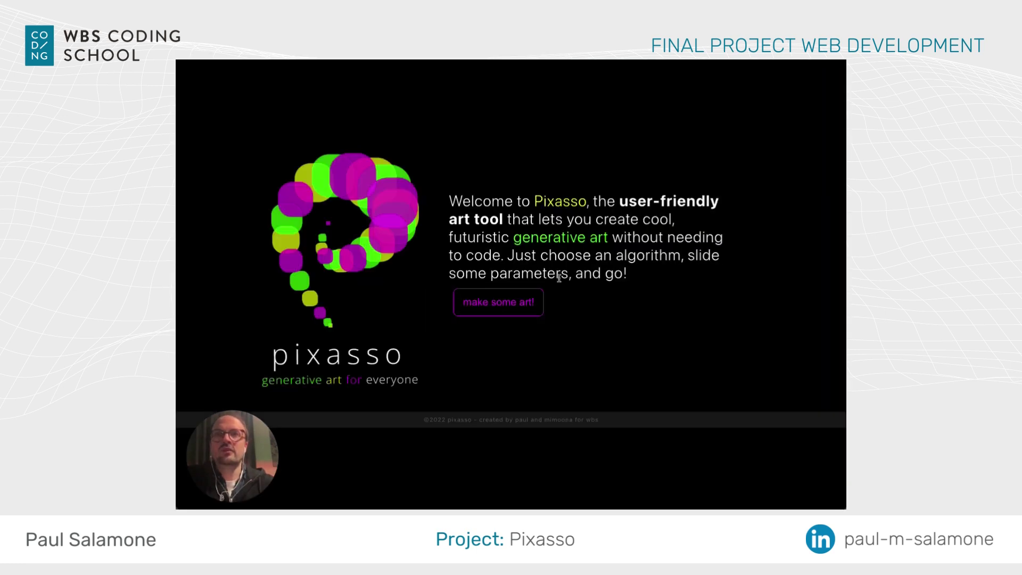
- Open the editor and give Psychic Raindrops a cream background with hue 35 and saturation 21
left_click(504, 301)
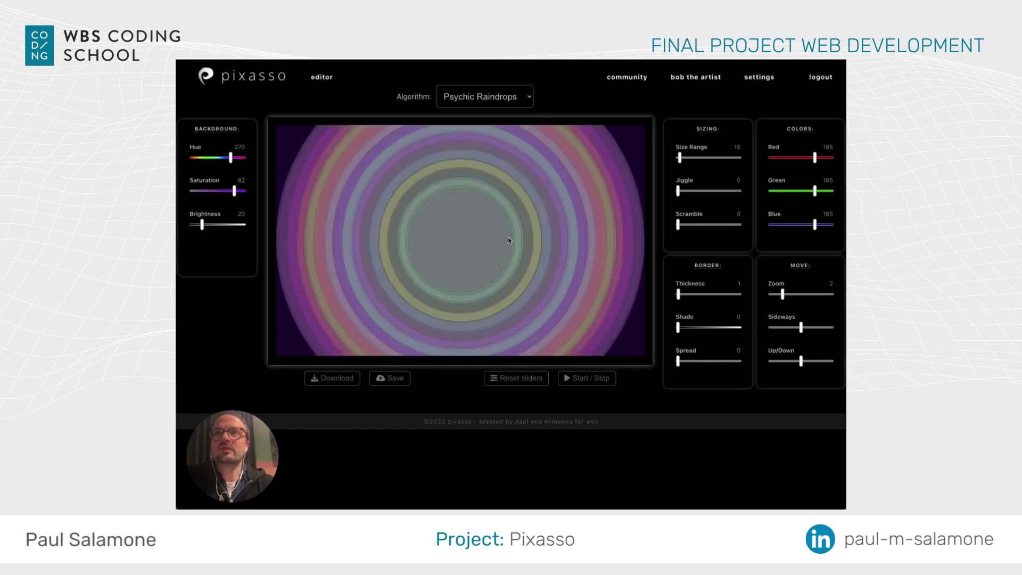
left_click(503, 97)
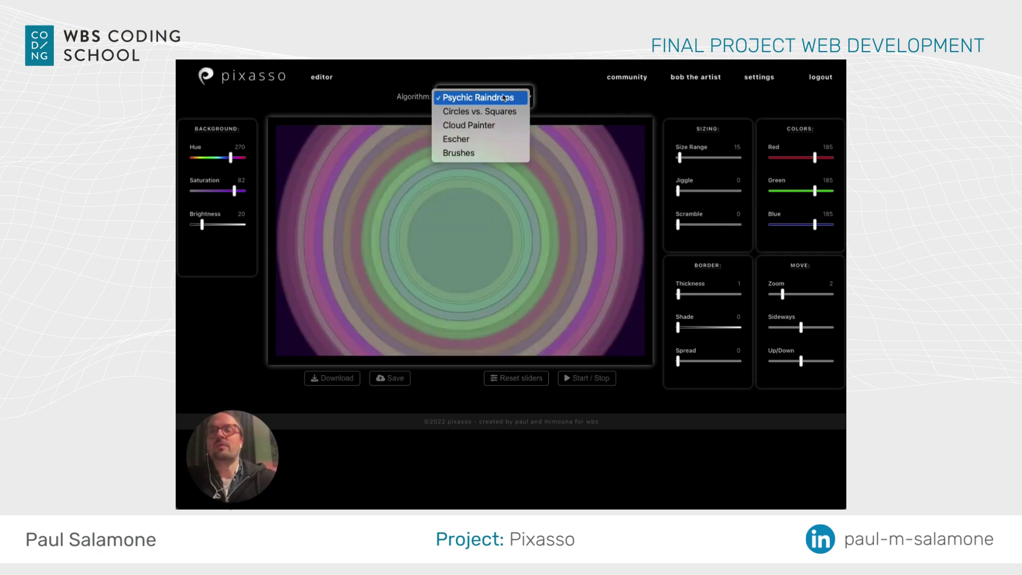
left_click_drag(230, 157, 197, 157)
left_click_drag(233, 191, 203, 192)
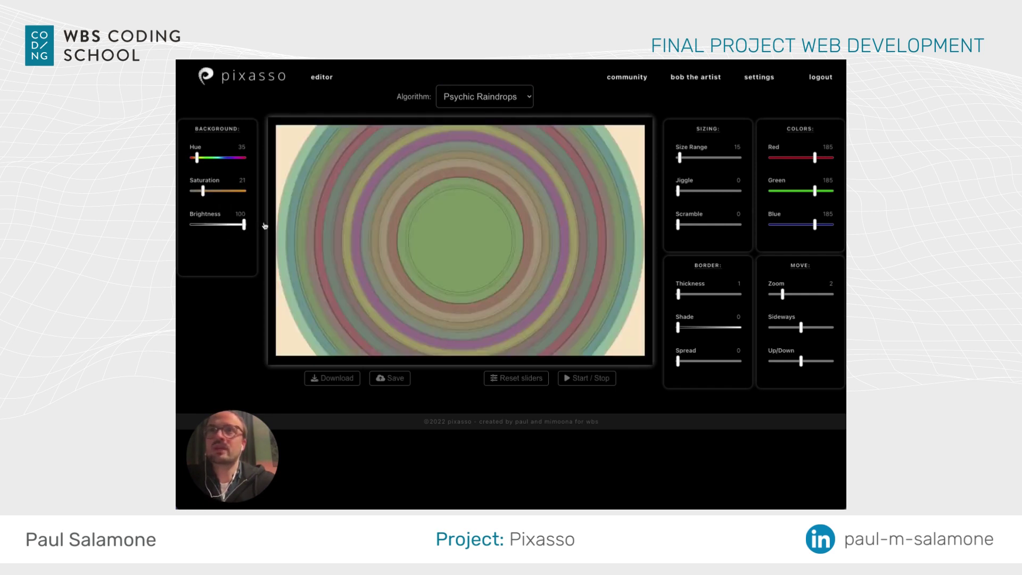
- Set Size Range 396, Jiggle 69 and a higher Scramble, with border Shade 209 and lower spread and thickness
left_click_drag(679, 157, 726, 158)
left_click_drag(679, 191, 720, 190)
left_click_drag(678, 224, 720, 227)
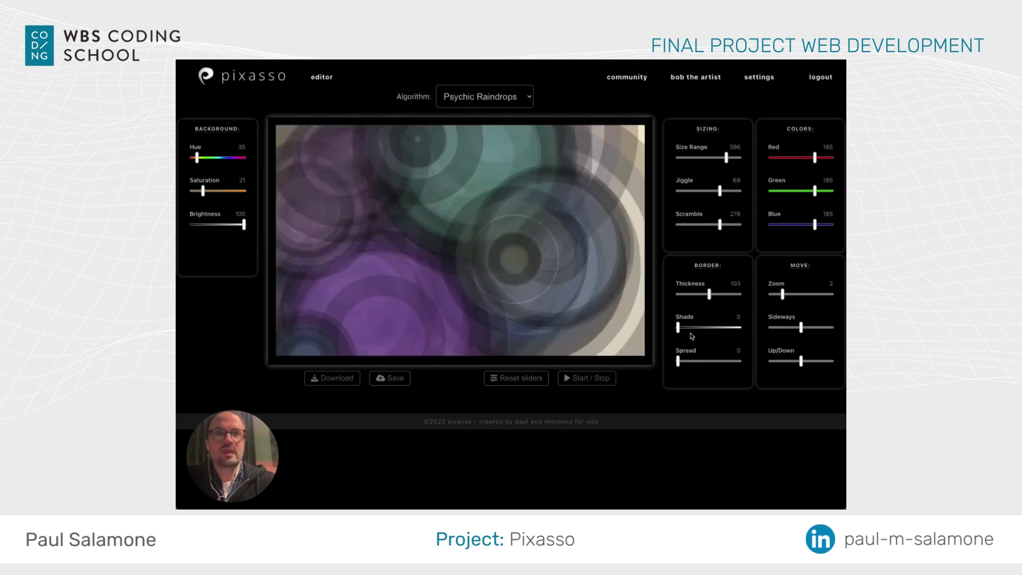
left_click_drag(679, 327, 728, 327)
mouse_move(679, 361)
left_mouse_down()
mouse_move(725, 361)
mouse_move(678, 361)
left_mouse_up()
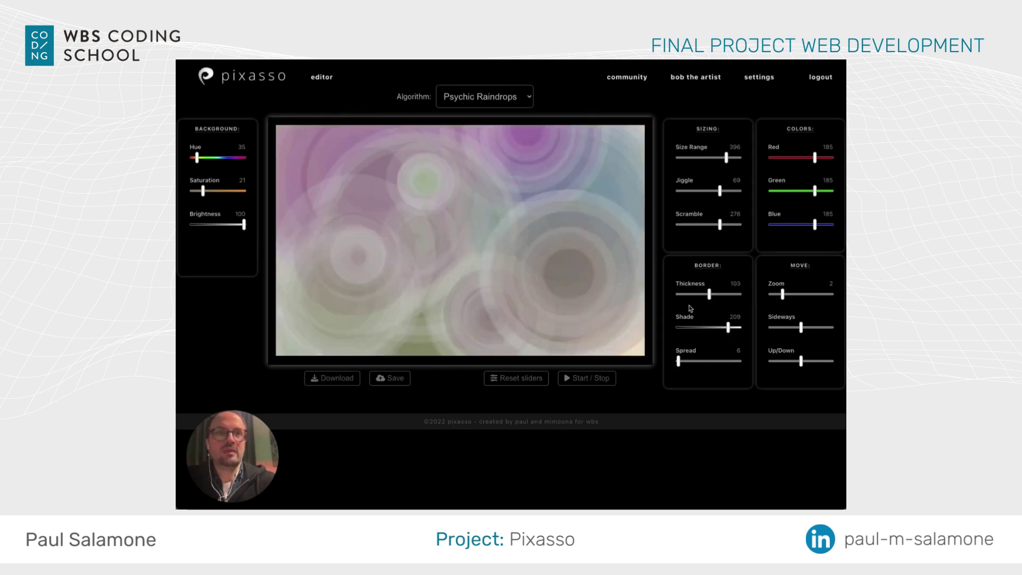
left_click_drag(697, 294, 678, 293)
- Darken the colours to red 18, green 46, blue 26, with Zoom 1 and Sideways -400
left_click_drag(814, 224, 777, 224)
left_click_drag(815, 190, 781, 190)
left_click_drag(815, 157, 775, 158)
mouse_move(790, 296)
left_mouse_down()
mouse_move(822, 294)
mouse_move(770, 294)
left_mouse_up()
left_click_drag(801, 328, 763, 339)
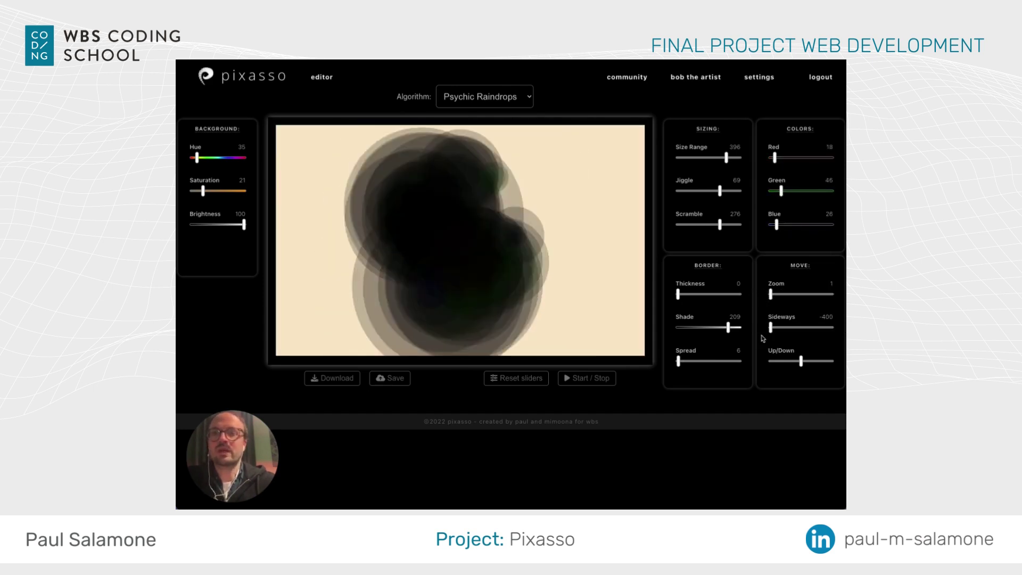
- Reset all sliders, set Size Range to 500, freeze the concentric rings and download the image
left_click(599, 378)
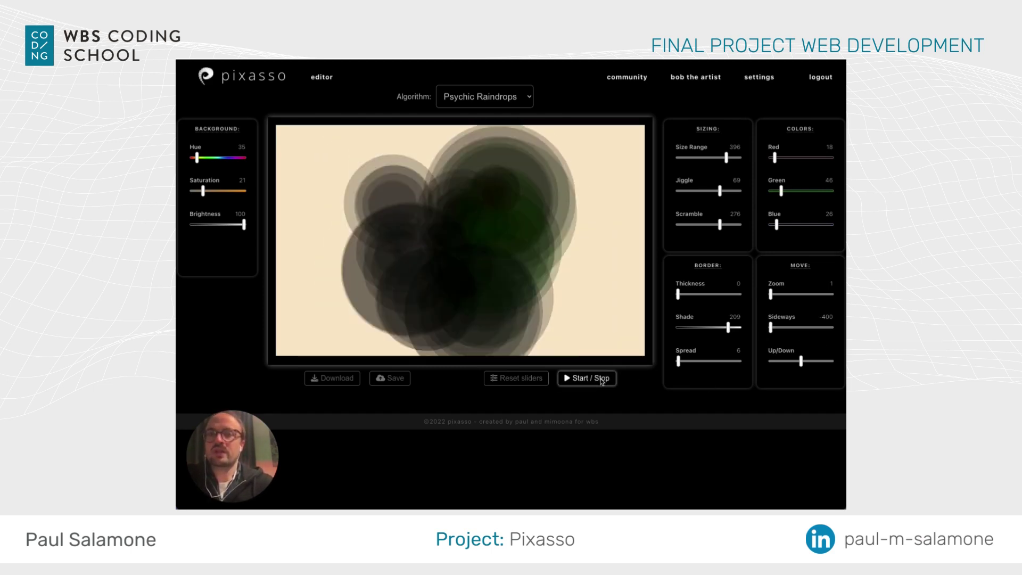
left_click(516, 378)
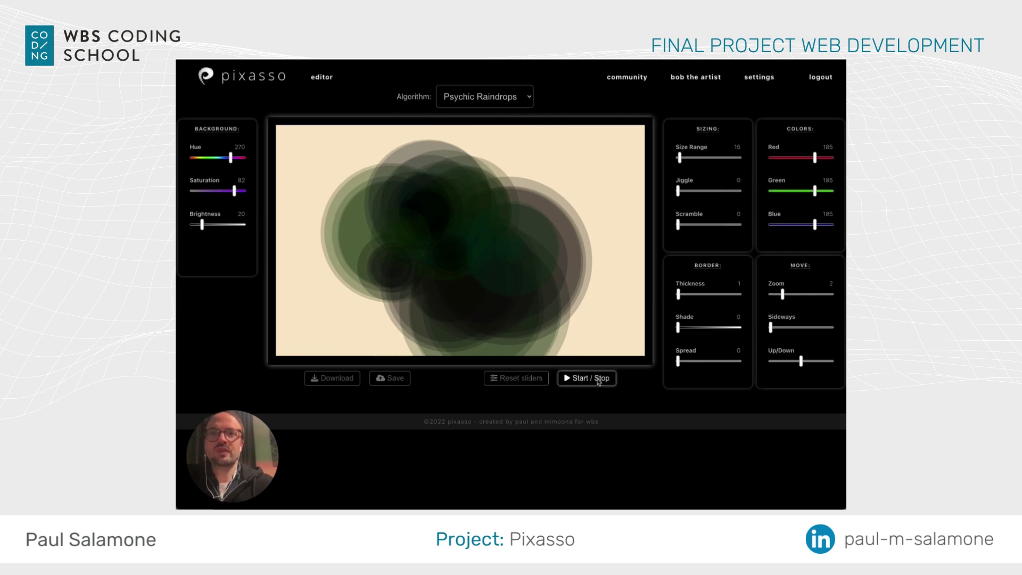
left_click(591, 378)
left_click_drag(679, 158, 744, 158)
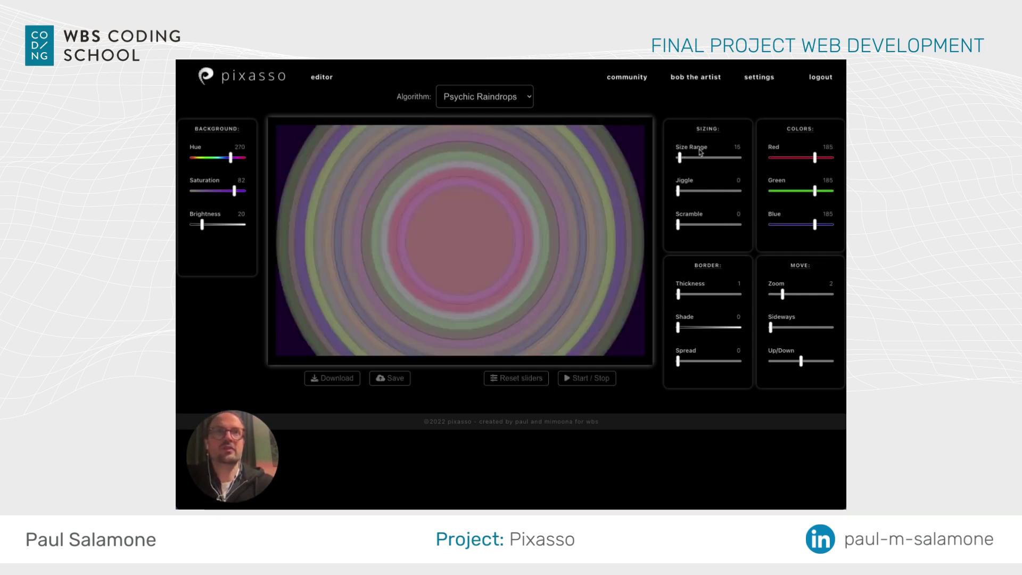
left_click(581, 379)
left_click(332, 379)
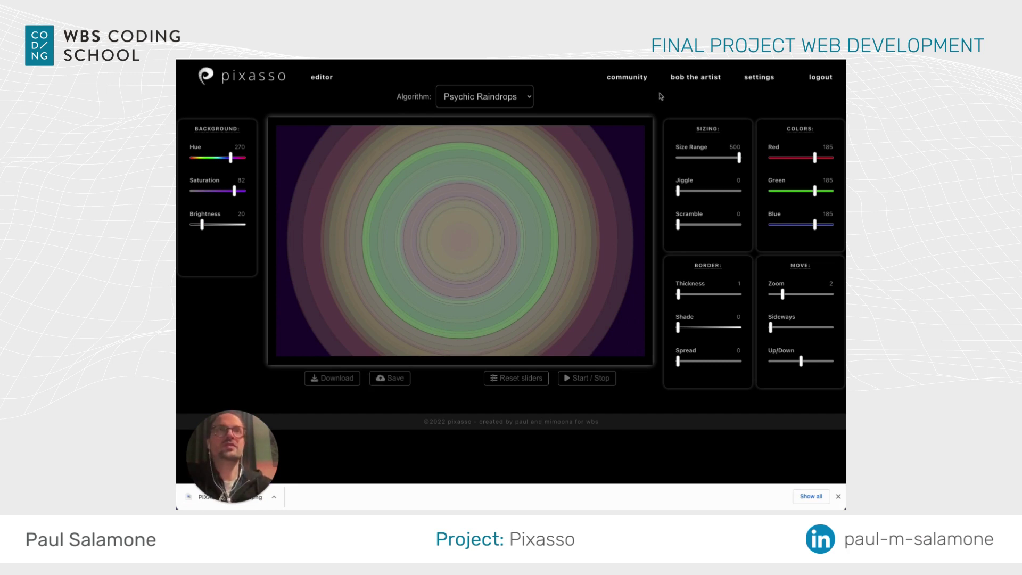
- Open the artist's profile page and look through its published and unpublished sketches
left_click(698, 78)
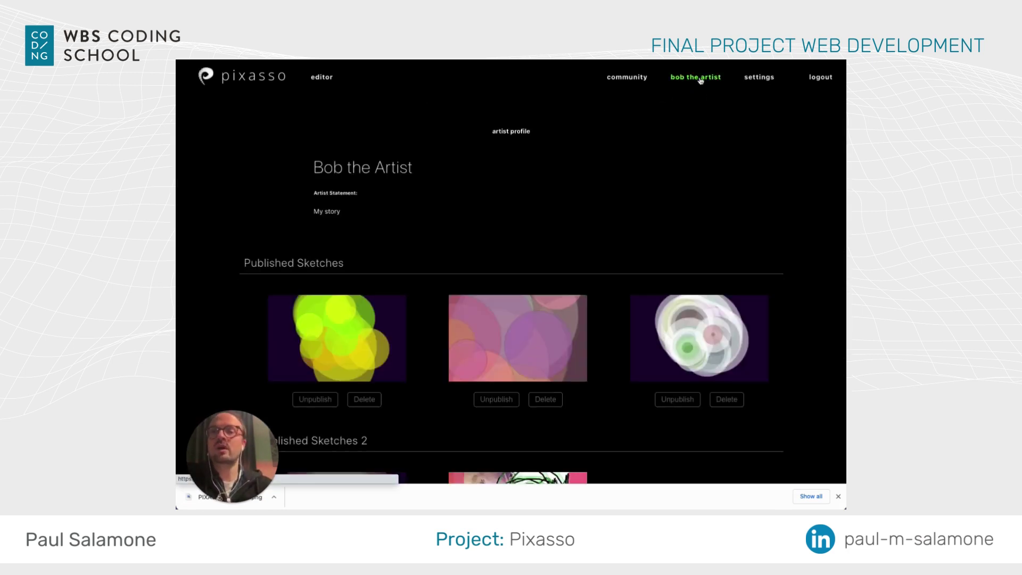
scroll(543, 203, "down", 3)
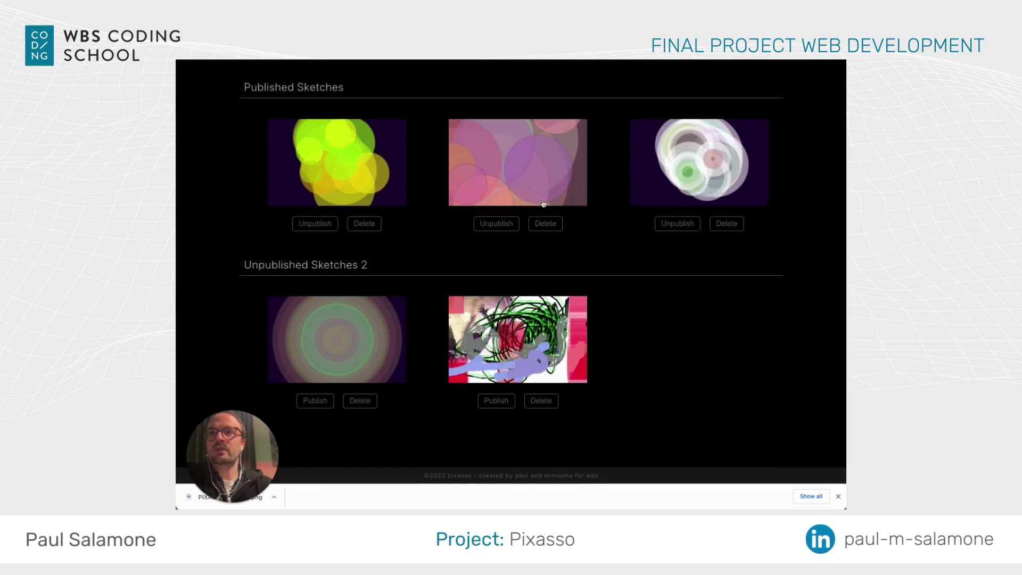
scroll(315, 290, "up", 1)
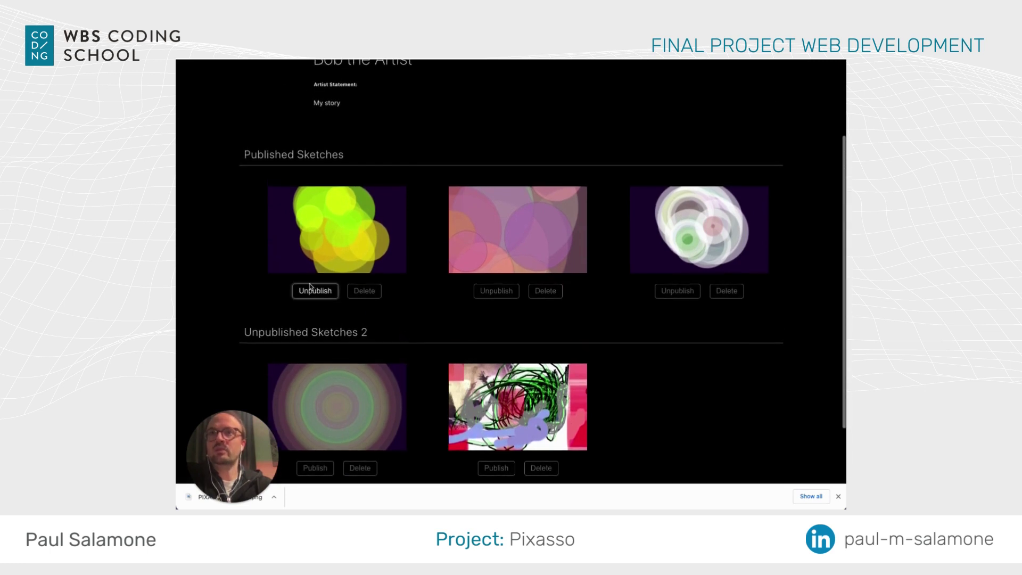
scroll(523, 288, "up", 2)
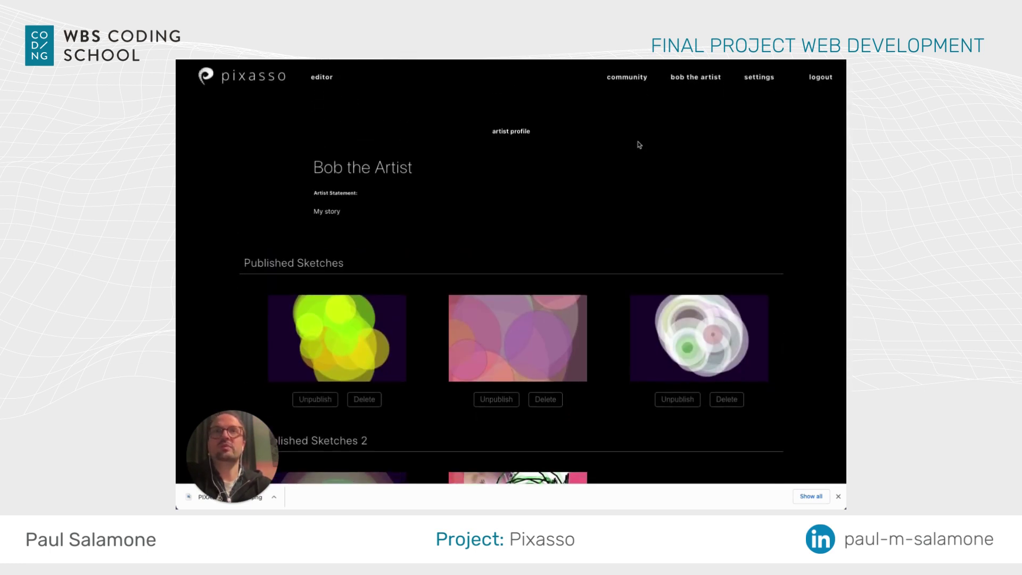
- Open the Community gallery and browse other artists' most recent sketches
left_click(635, 80)
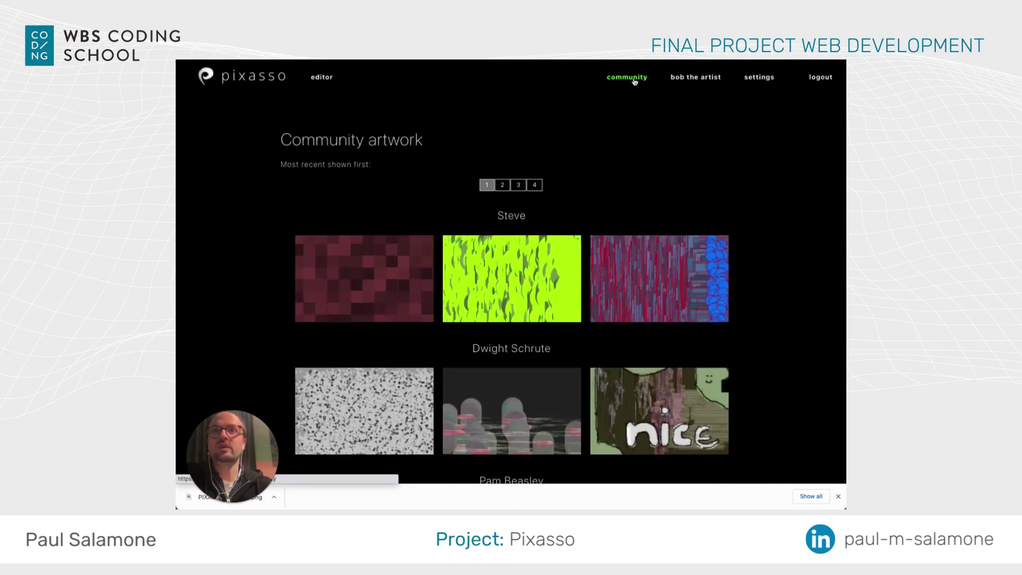
scroll(576, 195, "down", 3)
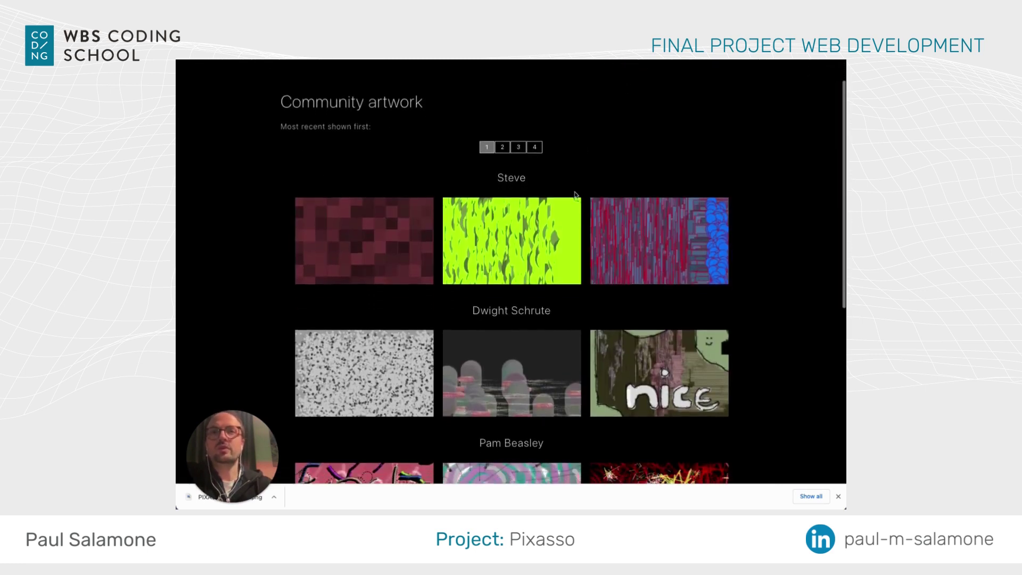
scroll(577, 195, "down", 5)
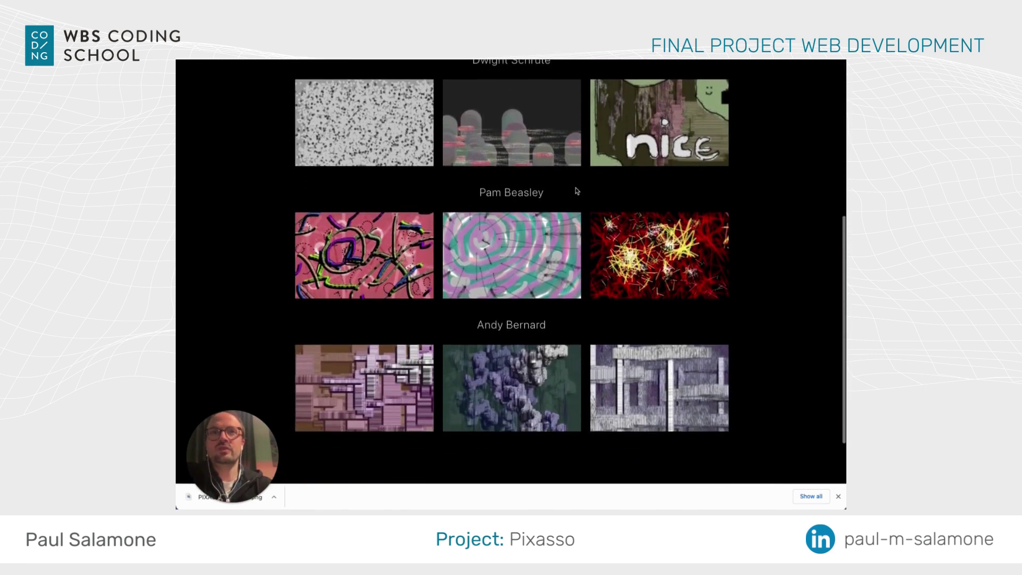
scroll(576, 191, "up", 8)
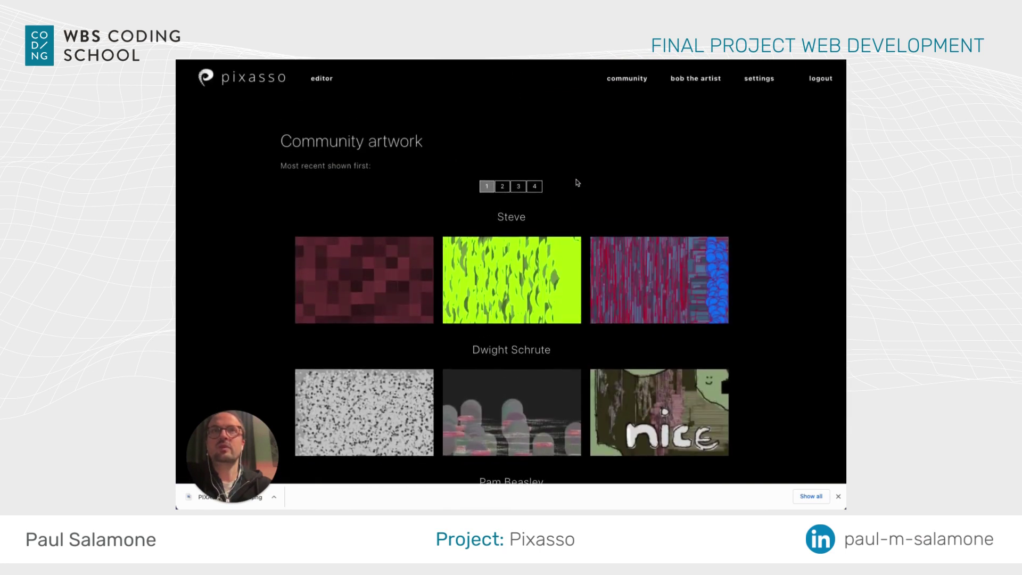
- Switch the editor to Circles vs. Squares with spacing 40 and square size 144
left_click(322, 78)
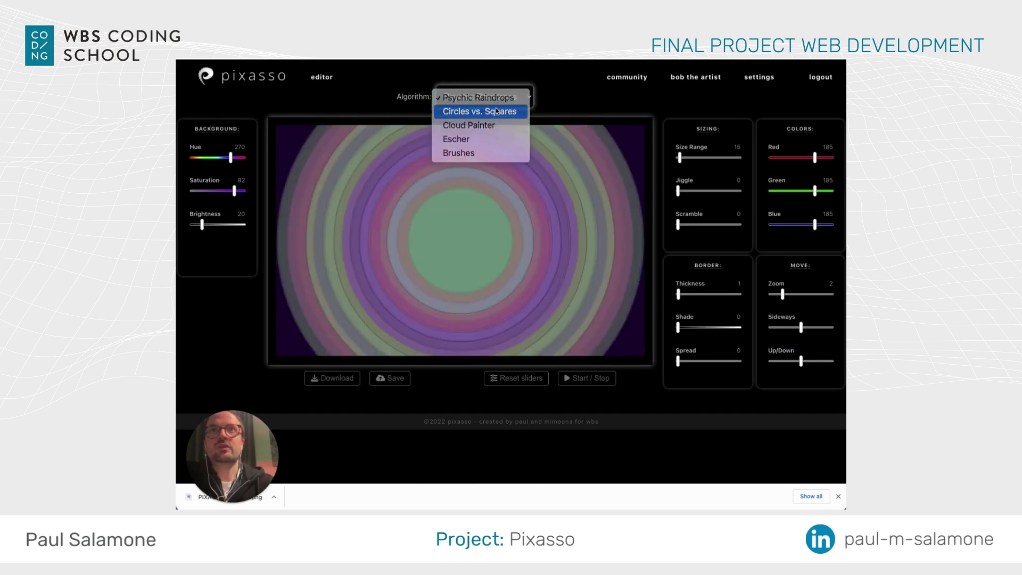
left_click(497, 112)
left_click_drag(697, 190, 685, 157)
left_click_drag(704, 192, 714, 226)
- Keep borders at thickness 1, make the shapes purple, and set background saturation 91 with a red hue
left_click_drag(678, 294, 721, 361)
left_click_drag(710, 294, 683, 297)
left_click(813, 158)
left_click_drag(217, 191, 239, 191)
left_click_drag(206, 158, 246, 157)
- Spread shapes into columns with random sizes, thick red borders, much larger circles and shake
left_click(813, 294)
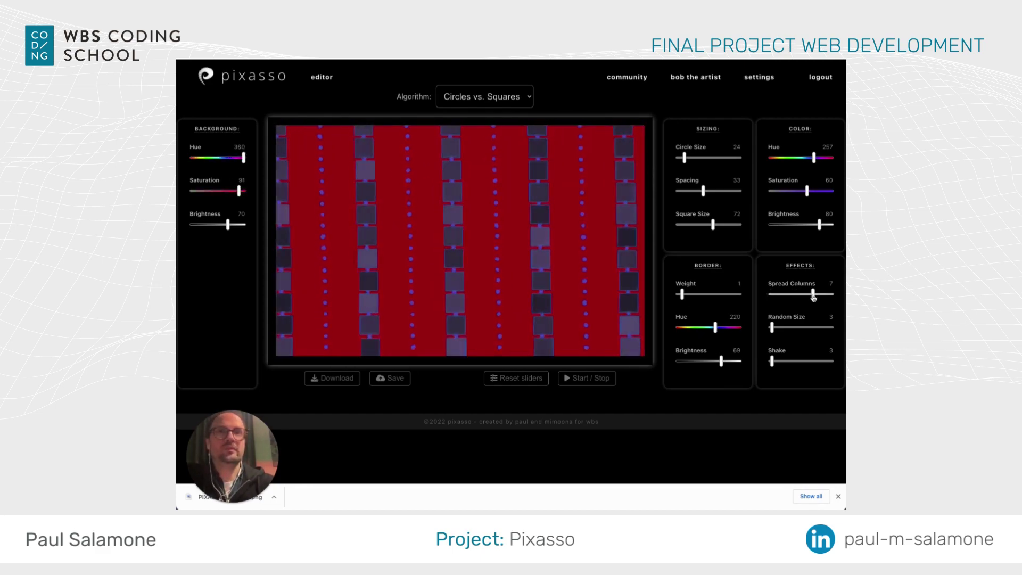
left_click_drag(772, 327, 815, 327)
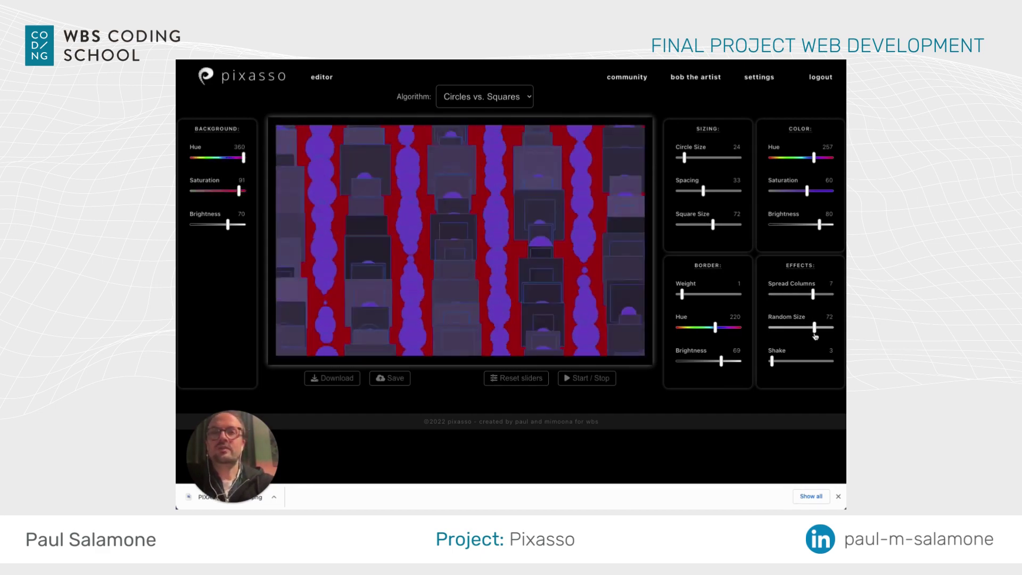
left_click_drag(682, 295, 740, 328)
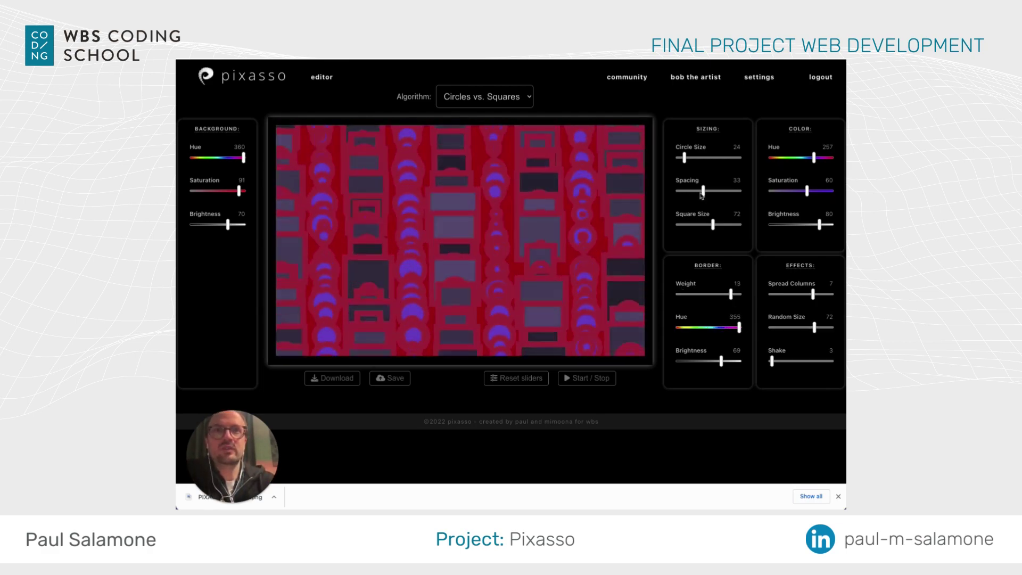
left_click_drag(684, 158, 735, 157)
left_click_drag(772, 361, 813, 362)
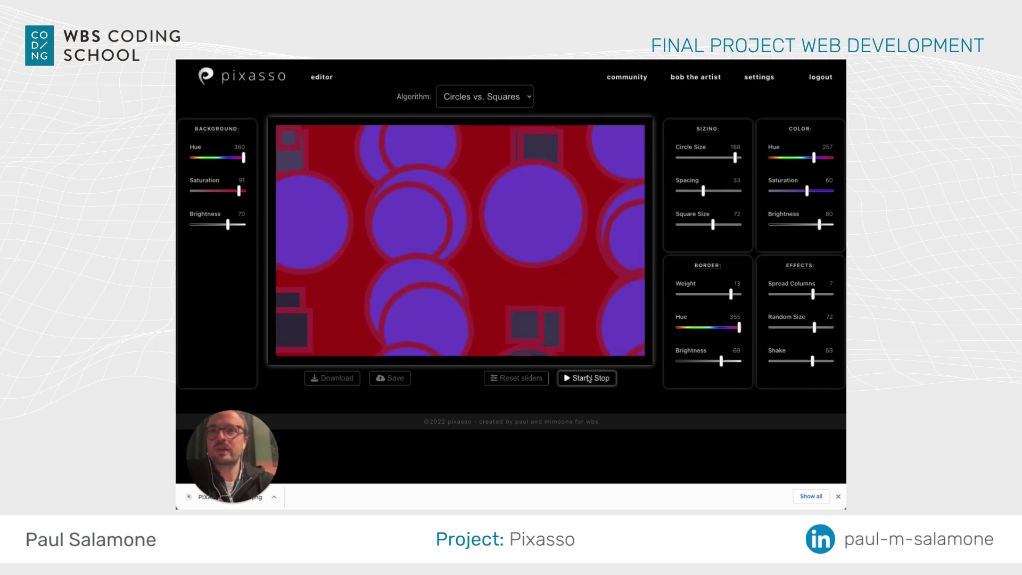
- Download the Circles vs. Squares artwork as a PNG and save it
left_click(333, 378)
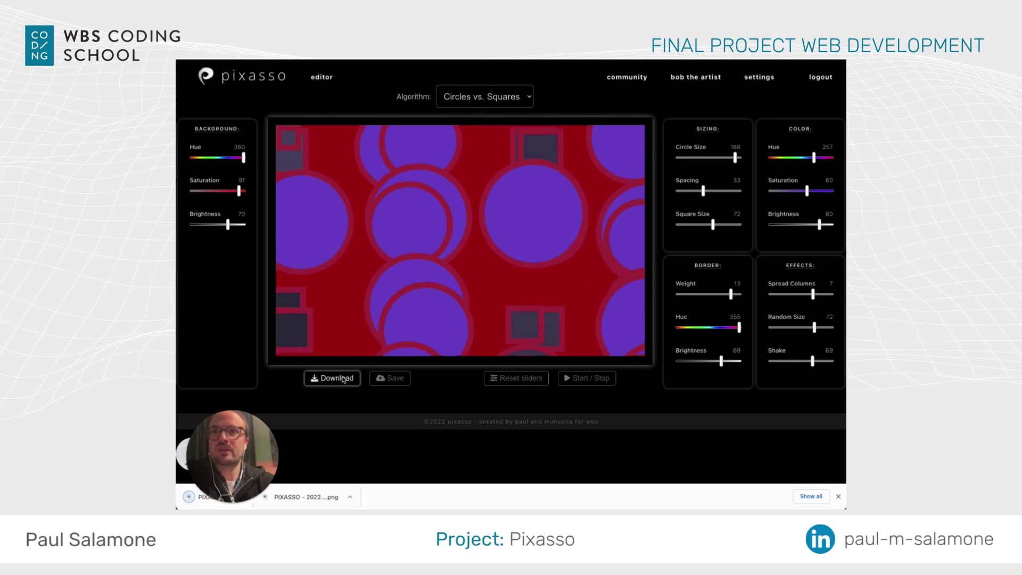
left_click(389, 379)
left_click(494, 104)
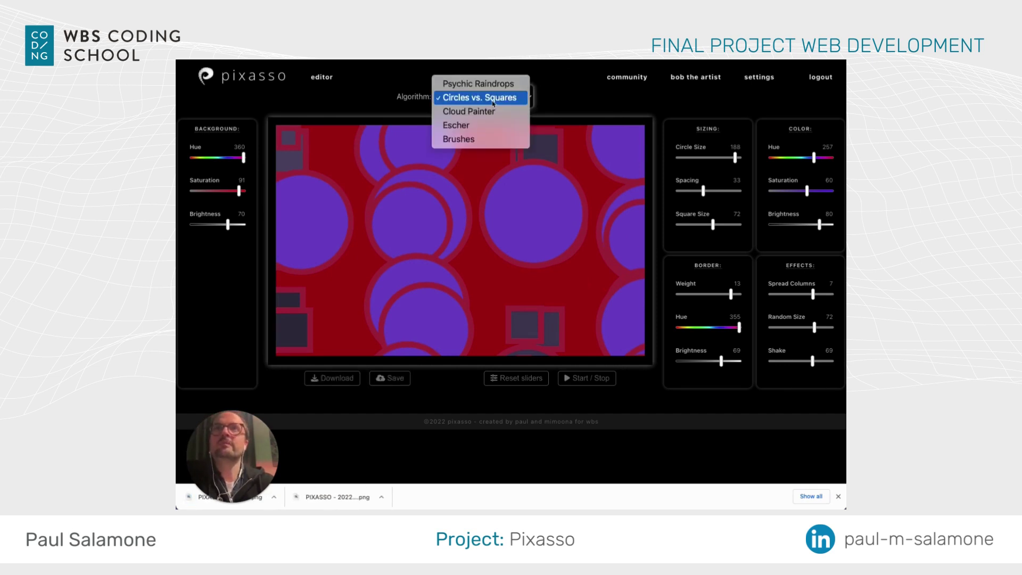
- Switch to Cloud Painter, strengthen red in the big clouds, and make the medium clouds bright green
left_click(486, 111)
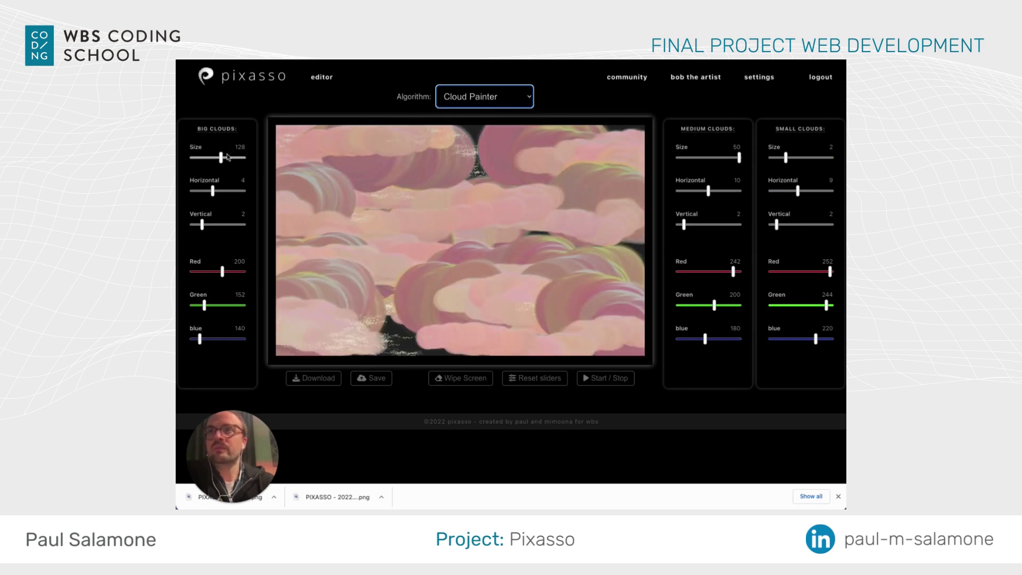
left_click_drag(222, 272, 299, 278)
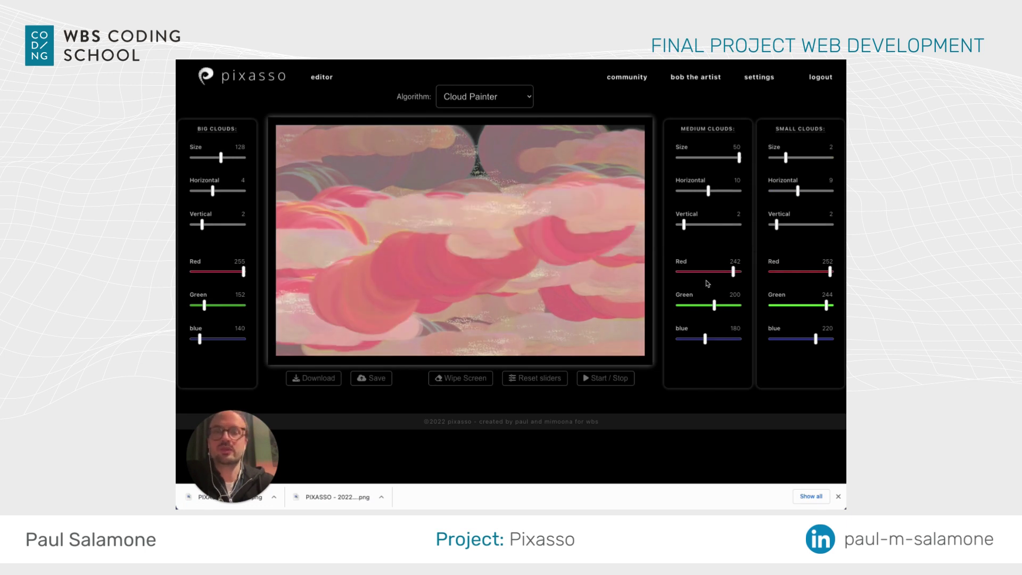
left_click_drag(703, 272, 678, 272)
left_click_drag(714, 305, 740, 305)
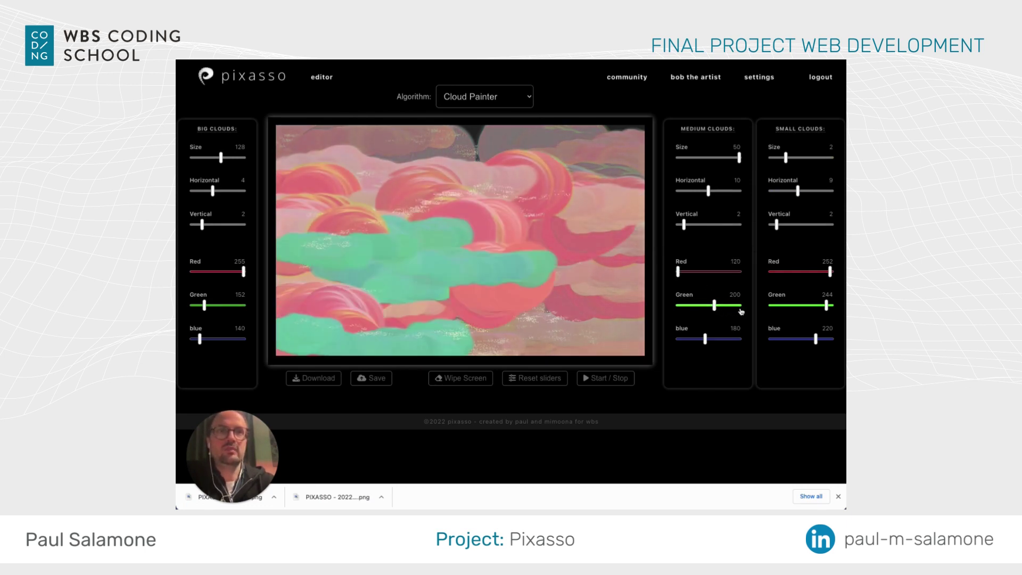
left_click_drag(705, 339, 677, 338)
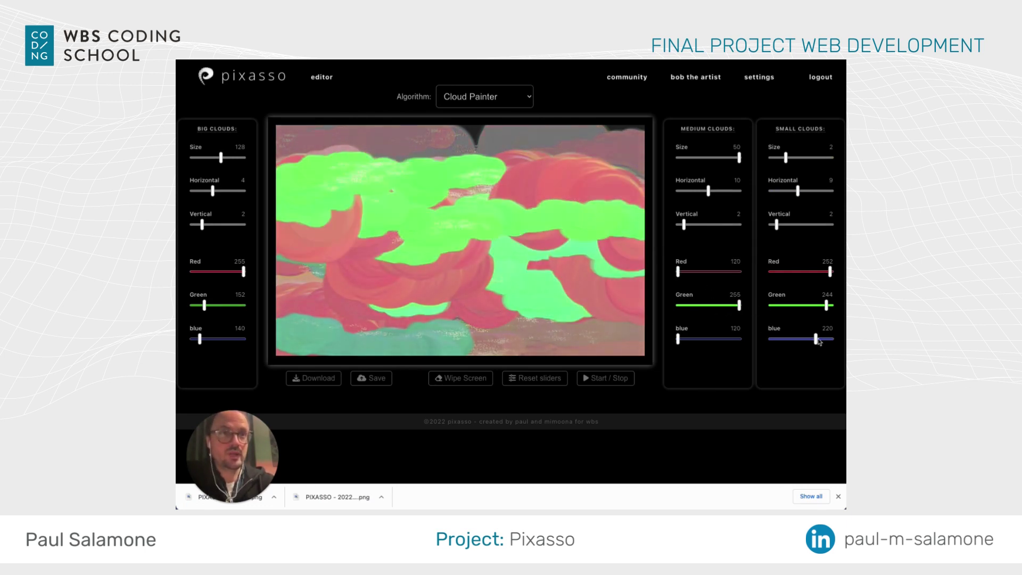
- Make the small clouds fully blue at maximum size with horizontal spread 20
left_click_drag(816, 339, 832, 339)
mouse_move(830, 271)
left_mouse_down()
mouse_move(818, 272)
mouse_move(798, 305)
mouse_move(769, 305)
left_mouse_up()
left_click(769, 272)
left_click(838, 156)
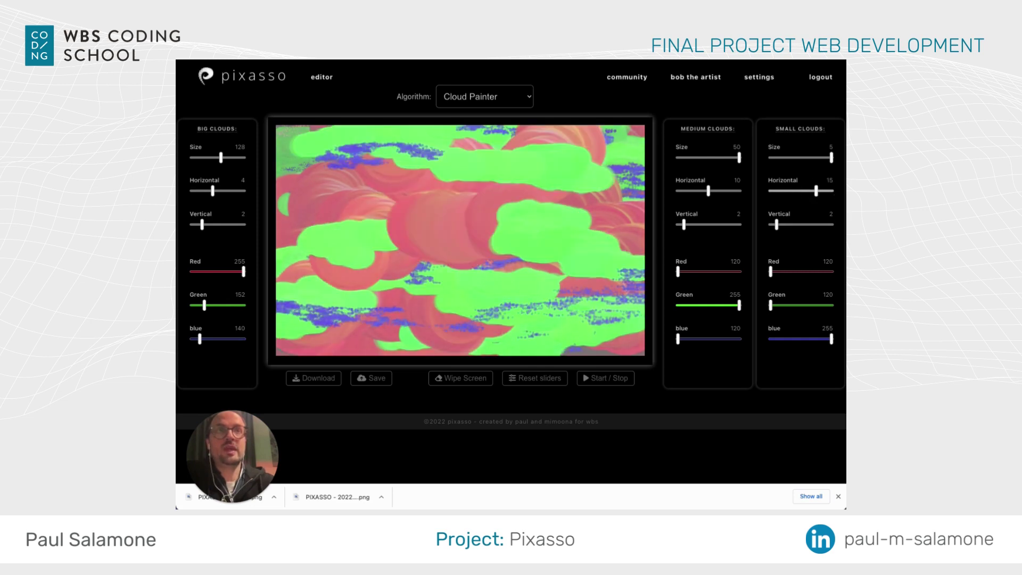
left_click(835, 190)
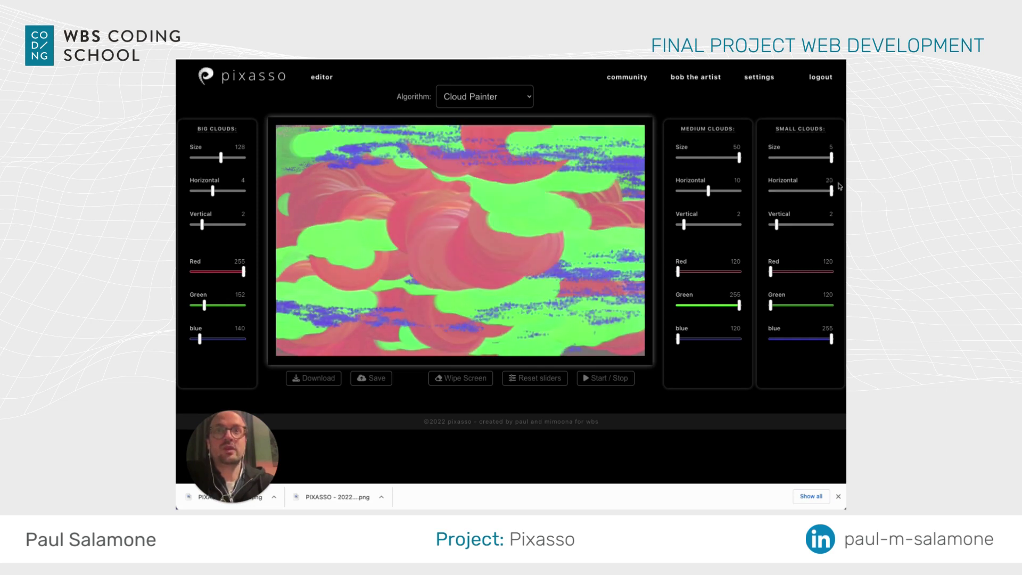
- Give small clouds vertical spread 20 and no horizontal spread, big clouds vertical spread 10 and size 93, then wipe the canvas
left_click(770, 225)
left_click(832, 224)
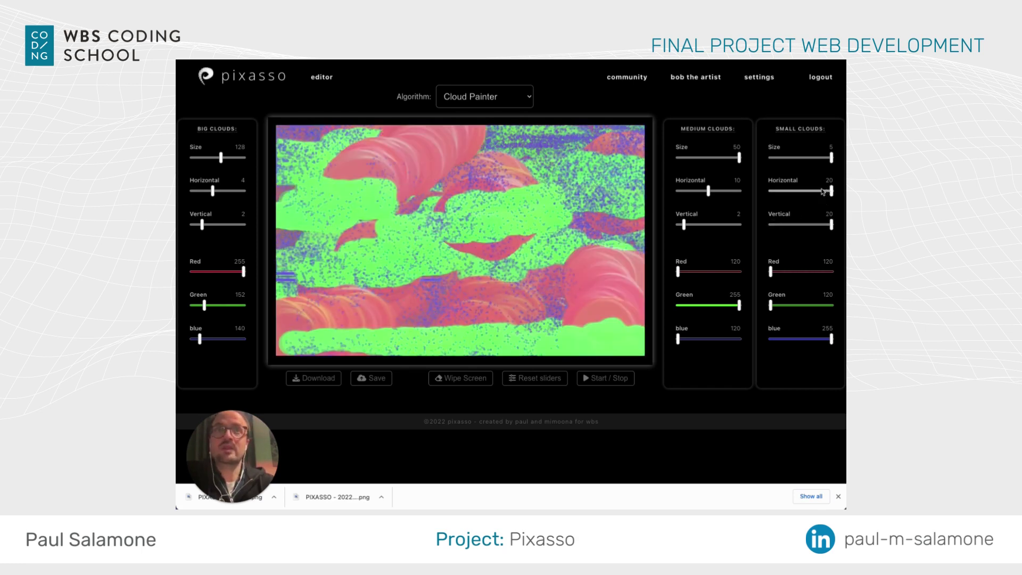
left_click(771, 191)
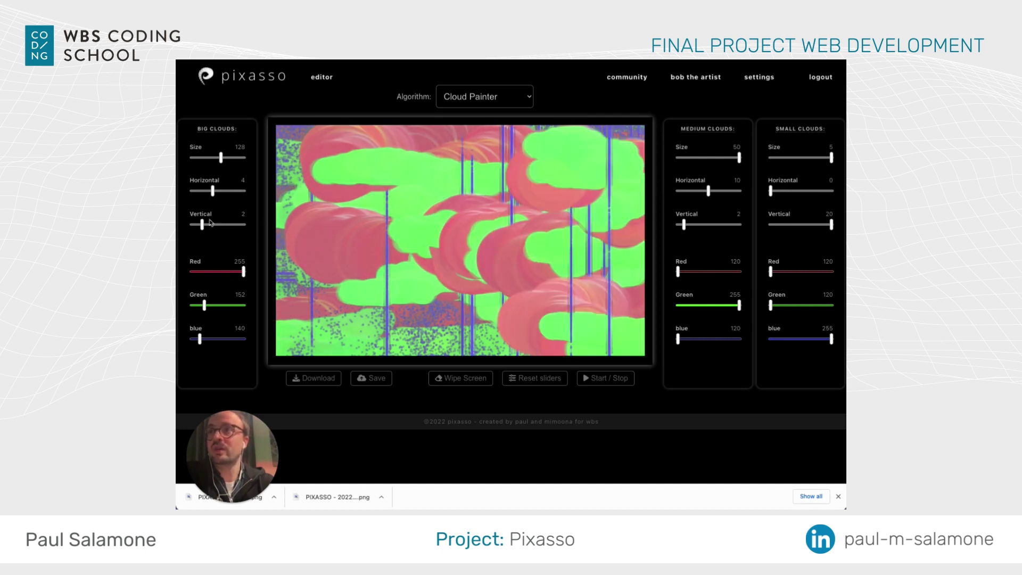
left_click(243, 224)
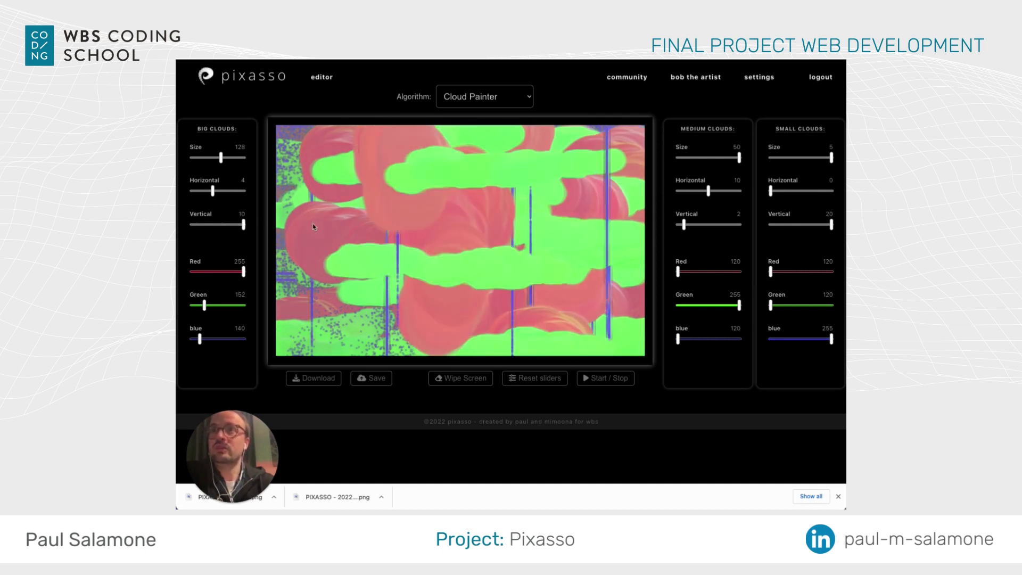
left_click(206, 157)
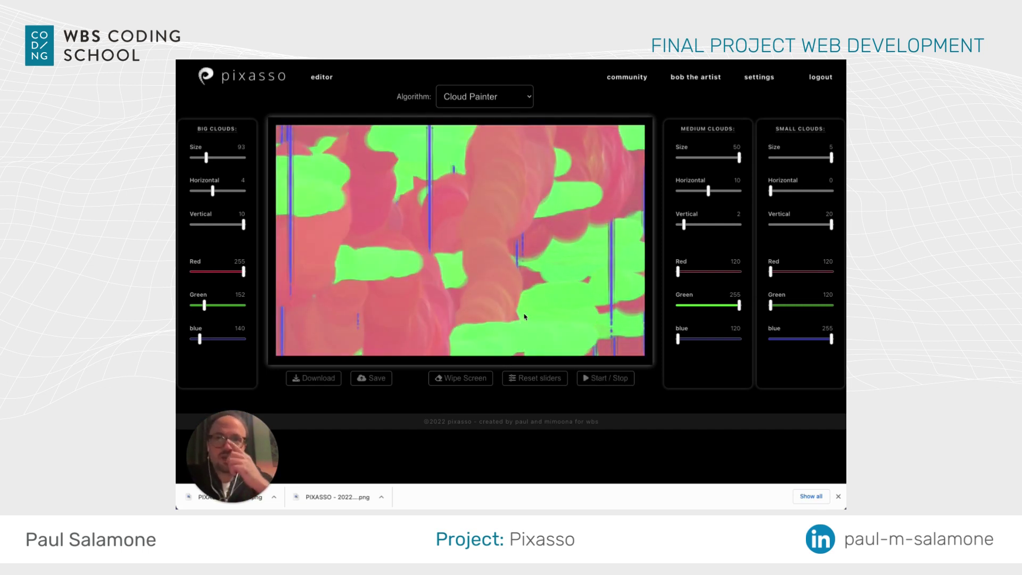
left_click(476, 383)
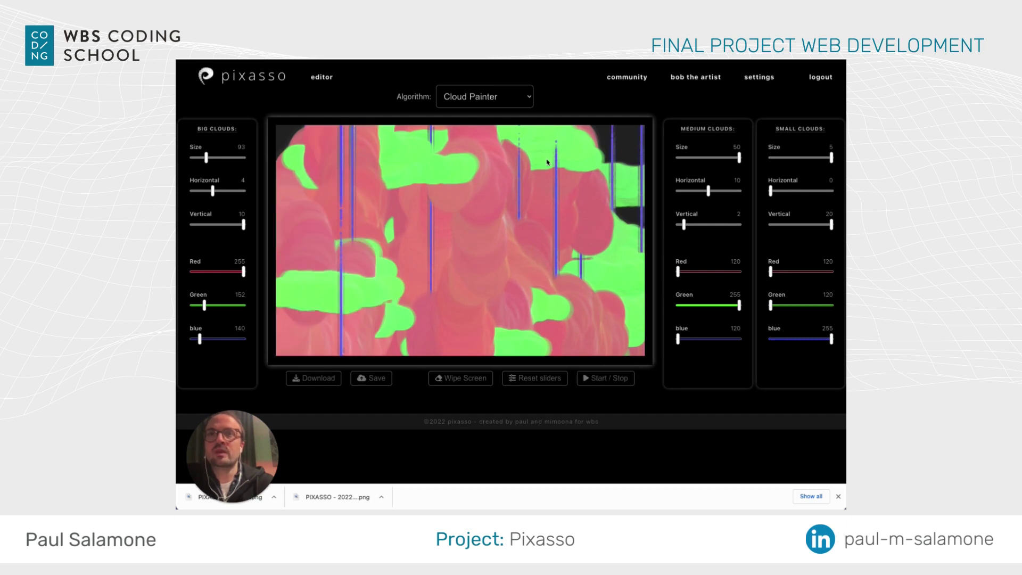
left_click(486, 99)
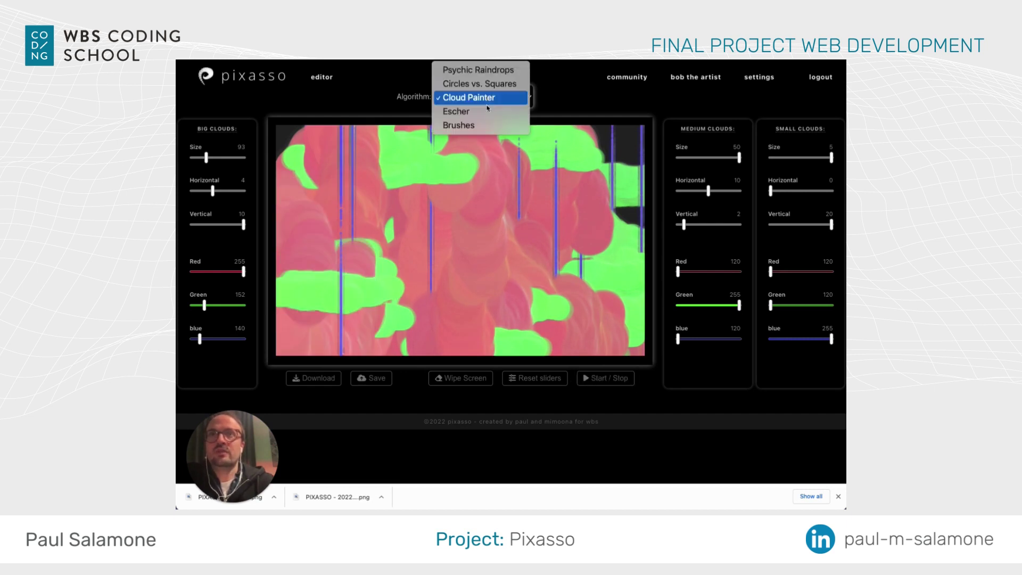
- Switch to Escher with red and blue tint 140, big boxes 200, medium boxes 60, small boxes horizontal spread 20
left_click(487, 113)
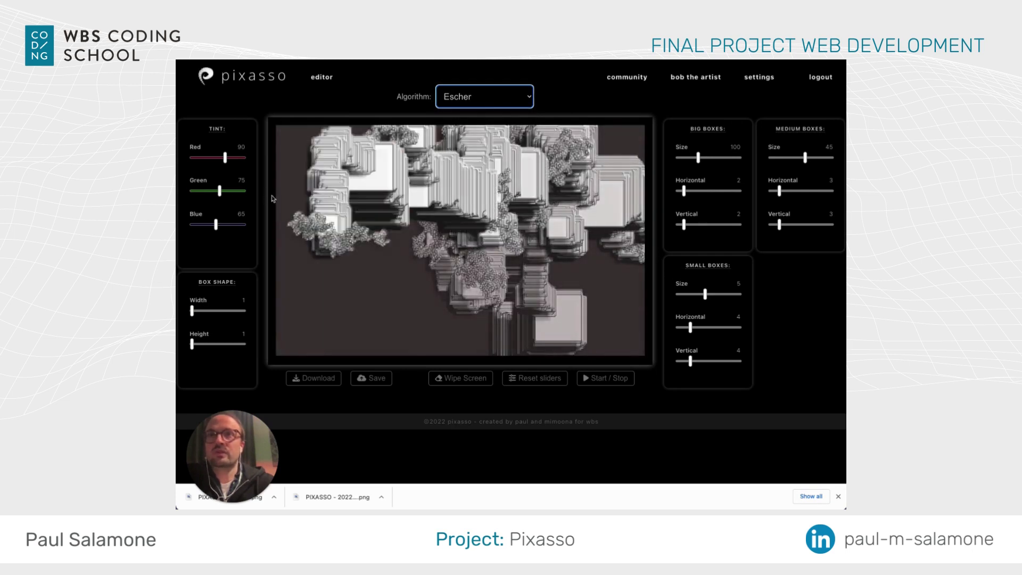
left_click_drag(242, 157, 258, 155)
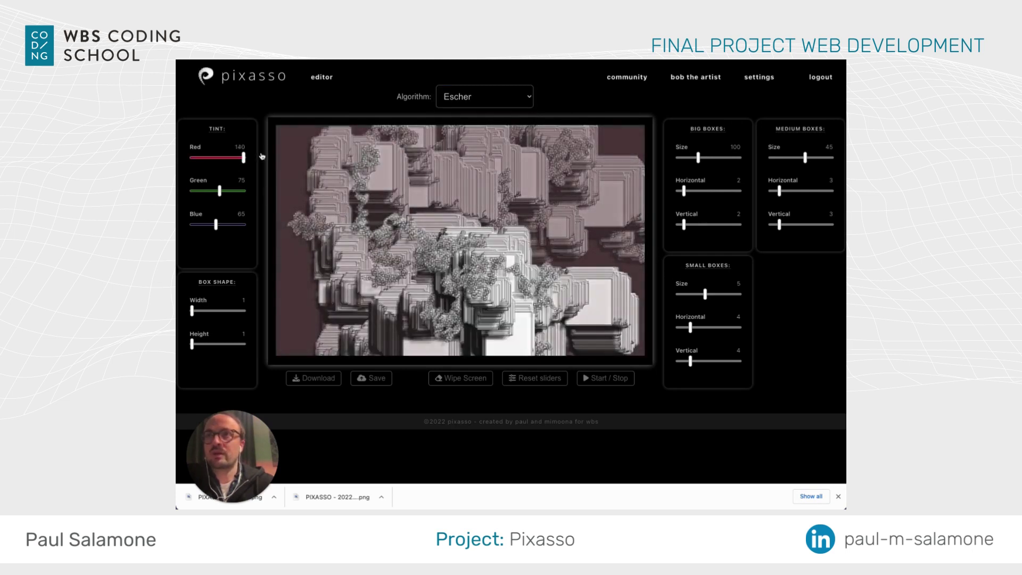
left_click_drag(216, 224, 270, 227)
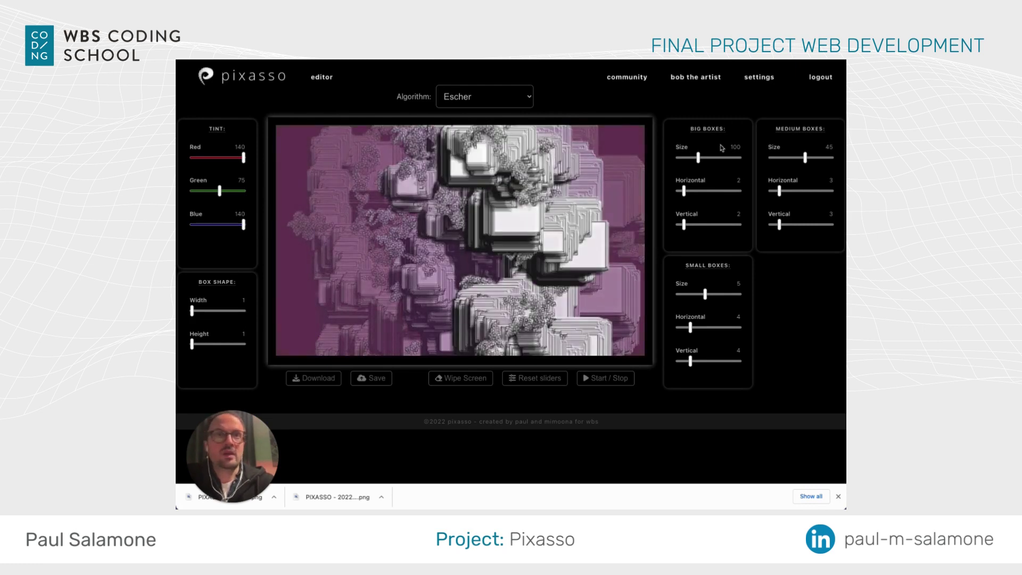
left_click_drag(704, 153, 741, 157)
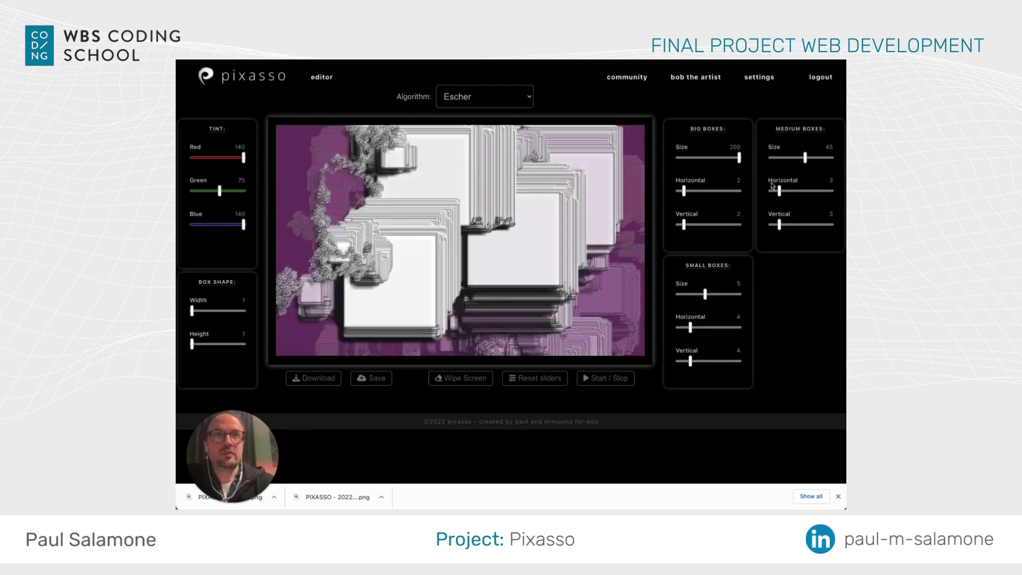
left_click_drag(805, 158, 832, 158)
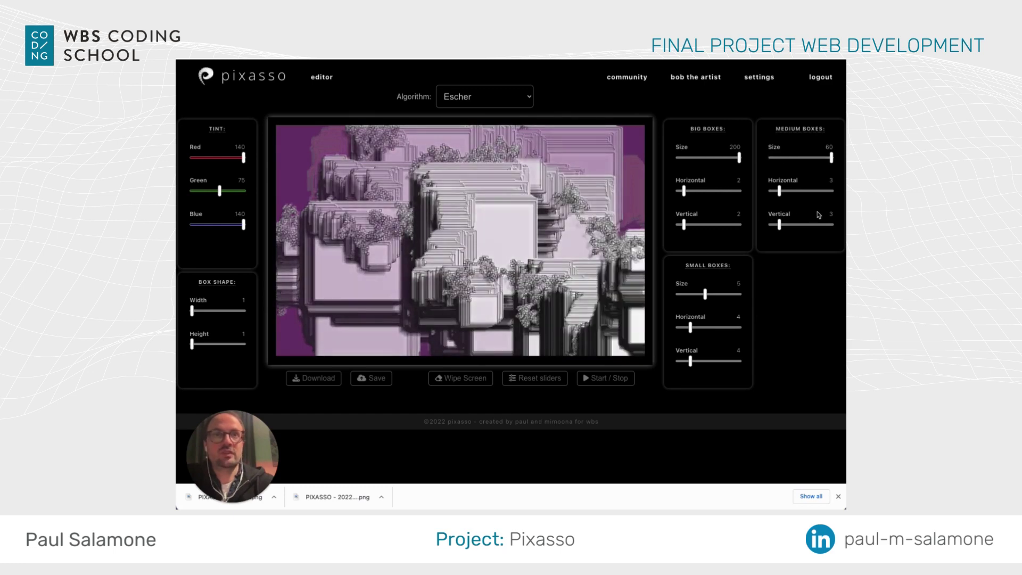
left_click_drag(690, 327, 807, 327)
- Set big boxes vertical 20 and horizontal 0, medium horizontal 20, green-only tint 140 and box width 16
left_click_drag(684, 225, 741, 224)
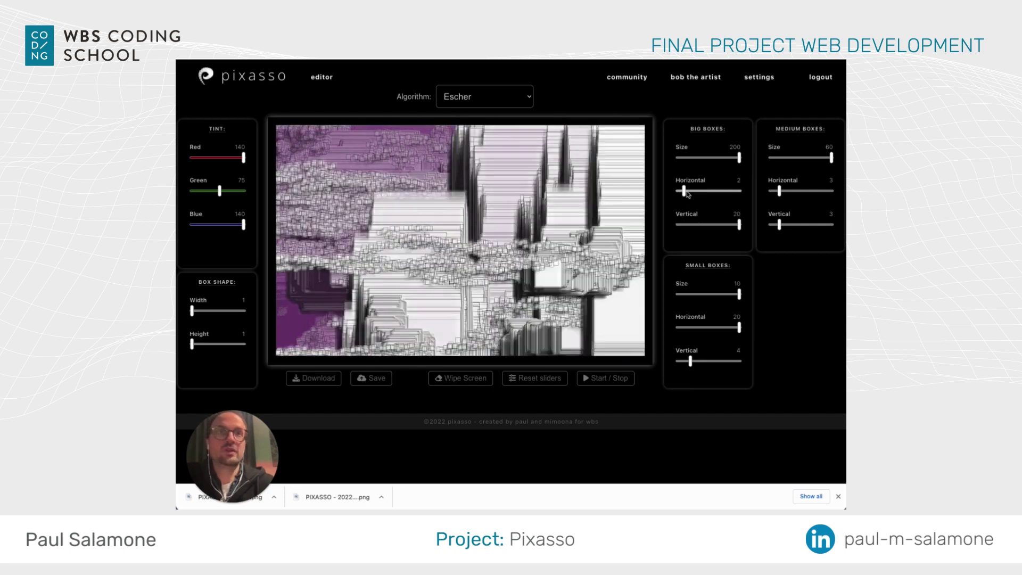
left_click_drag(684, 190, 678, 191)
left_click_drag(779, 191, 832, 191)
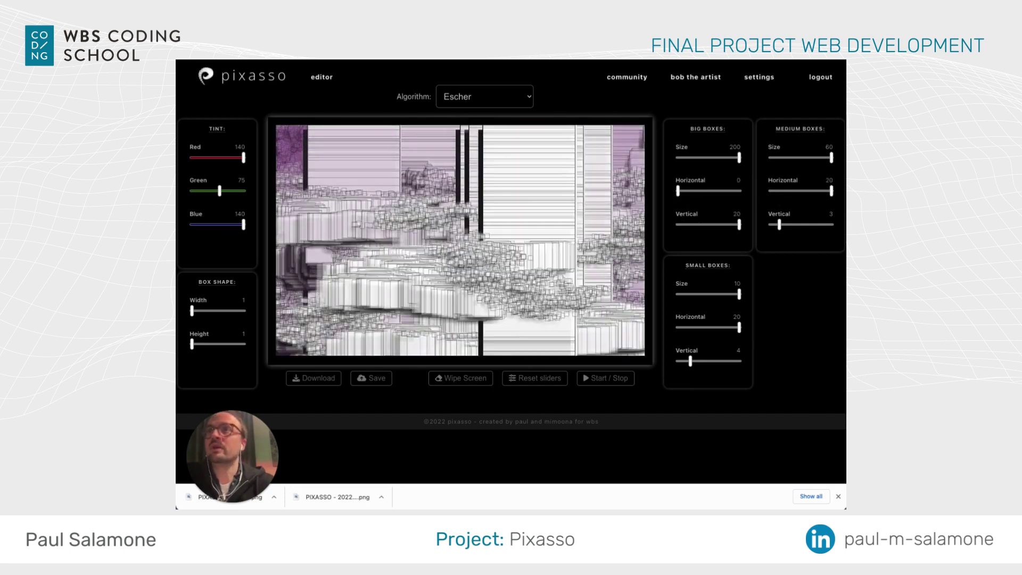
left_click_drag(219, 190, 192, 157)
left_click_drag(237, 224, 199, 225)
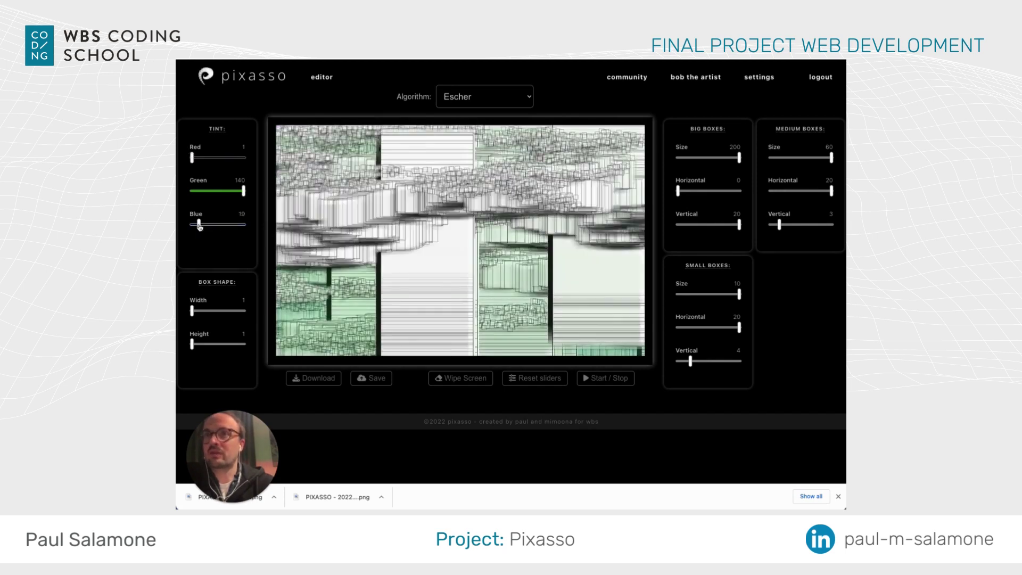
left_click_drag(192, 311, 232, 346)
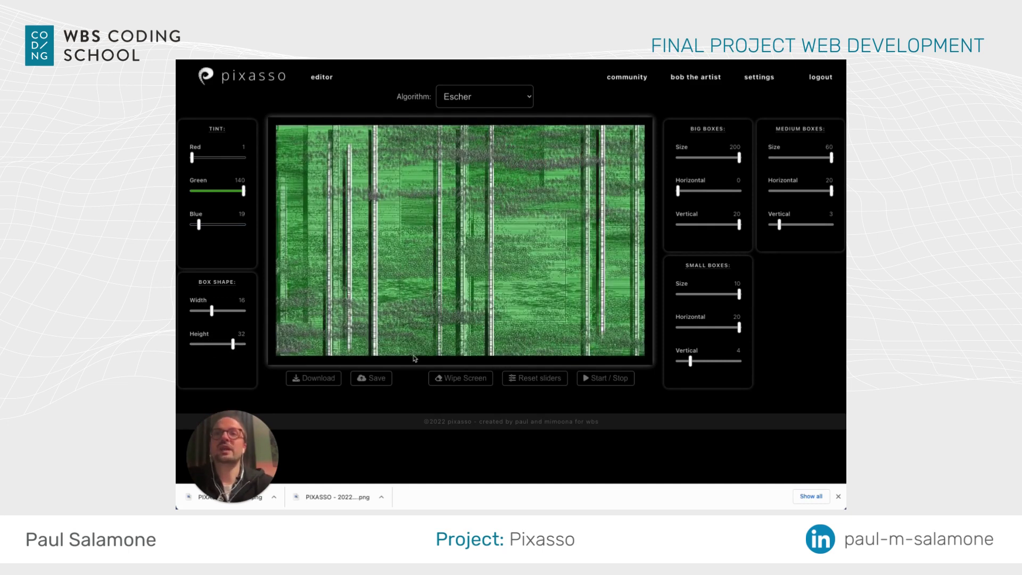
- Wipe the Escher canvas, set tint Red 140, Green 16, Blue 140, and restart painting
left_click(475, 378)
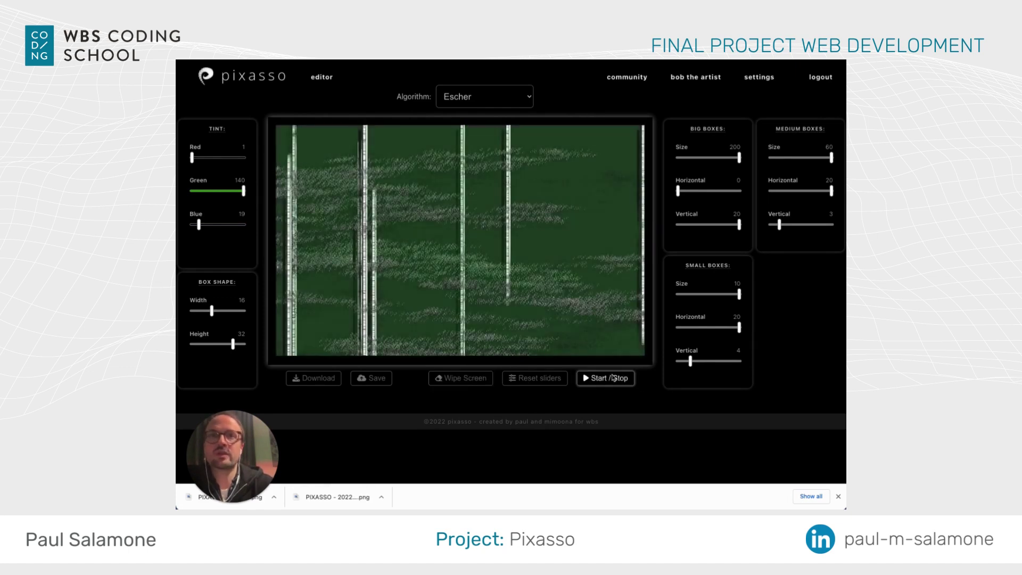
left_click_drag(230, 223, 286, 225)
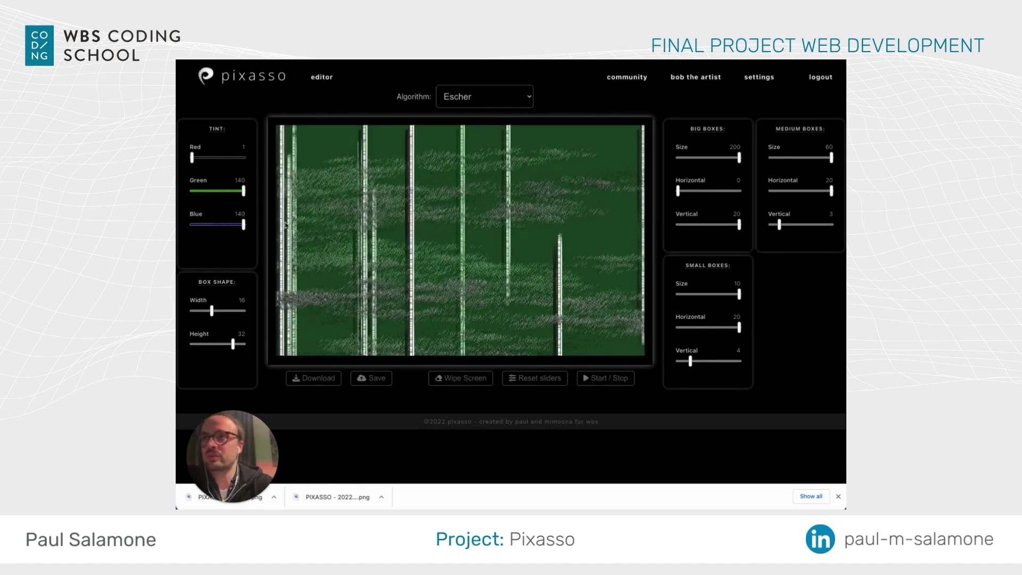
left_click_drag(230, 190, 263, 152)
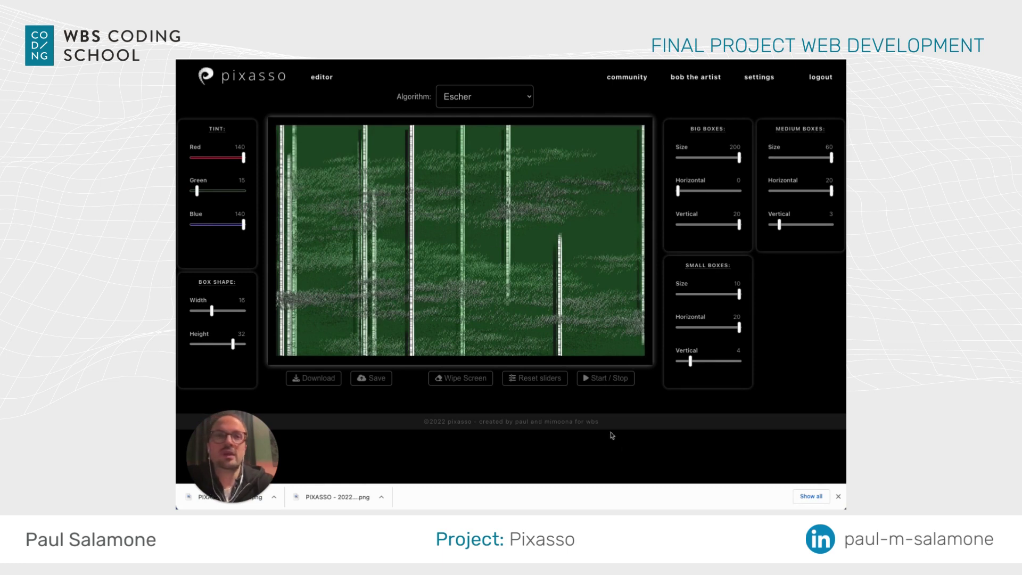
left_click(607, 378)
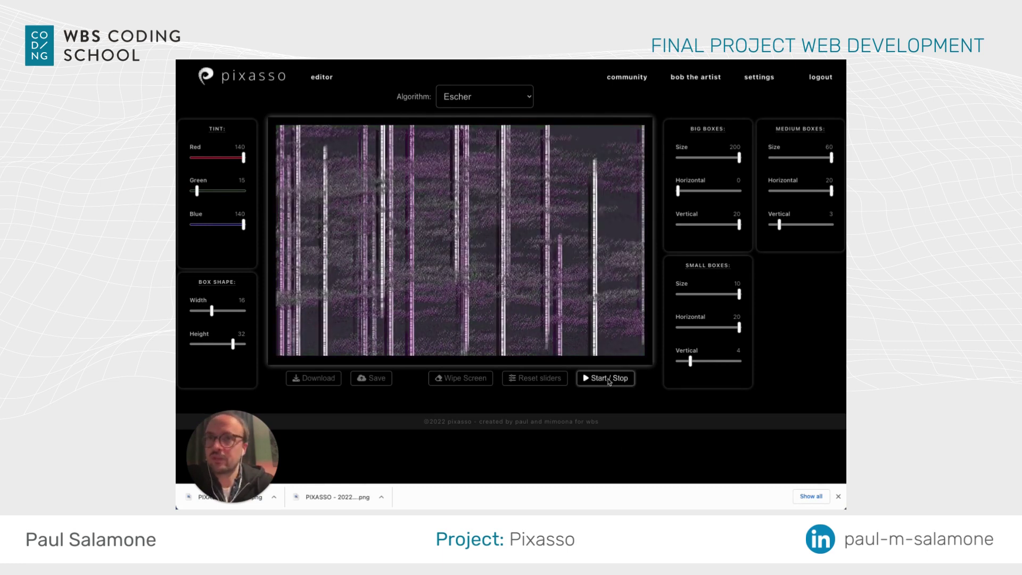